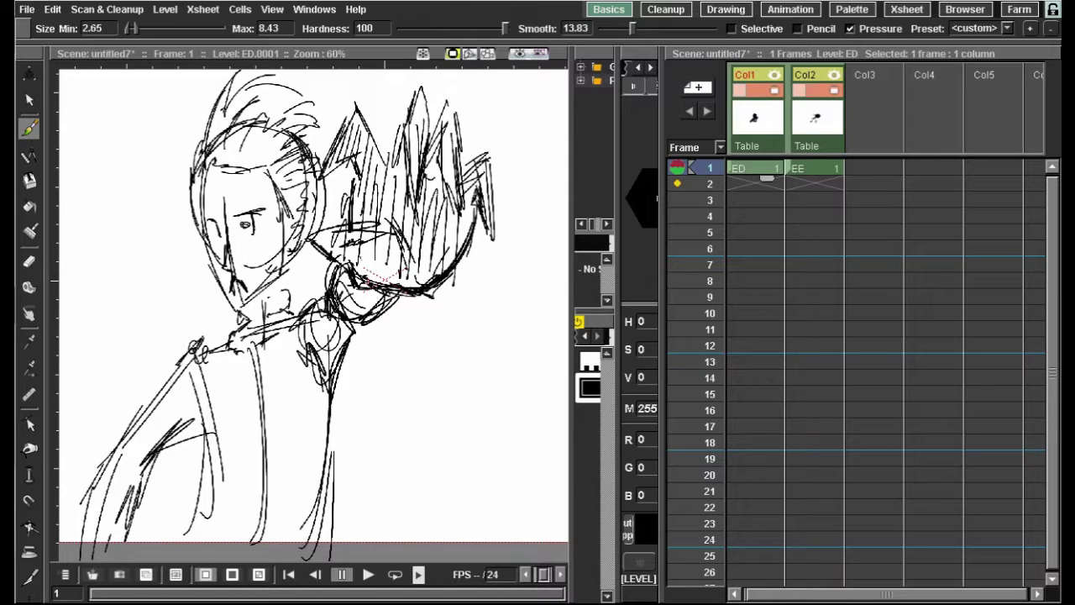
# Widen the palette and Style Editor area beside the canvas until the color controls are fully shown
pyautogui.press('e')
pyautogui.scroll(-1, 174, 129)
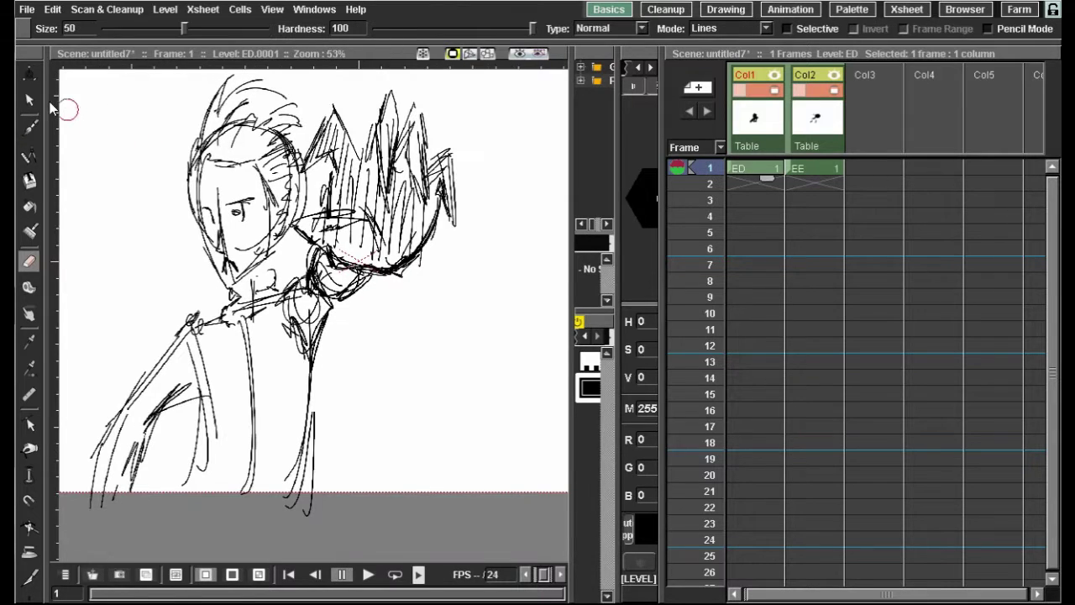
pyautogui.moveTo(250, 185); pyautogui.dragTo(266, 195)
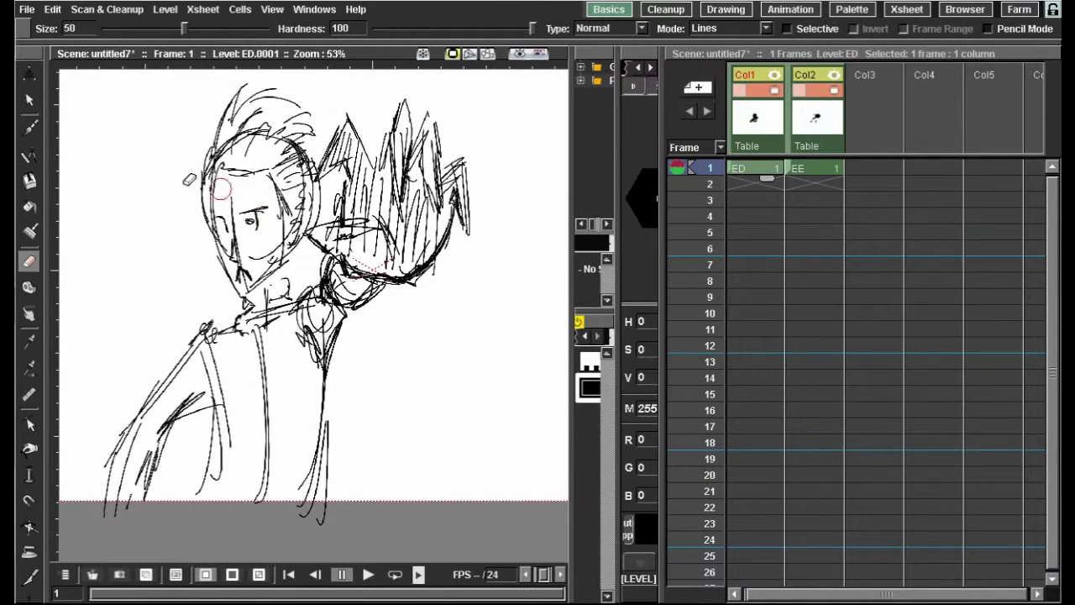
pyautogui.moveTo(141, 257); pyautogui.dragTo(156, 259)
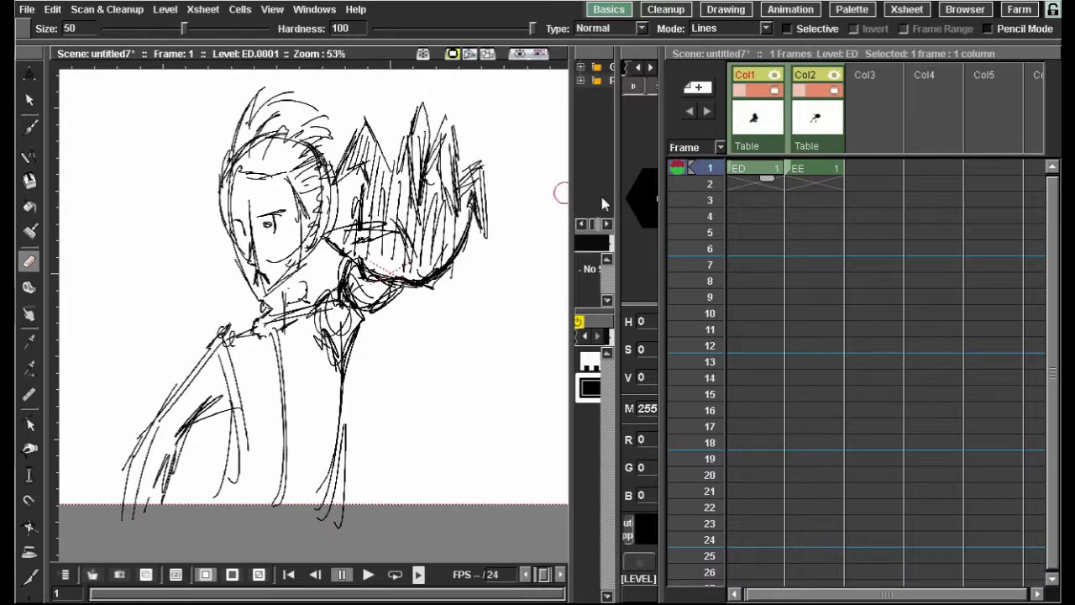
pyautogui.moveTo(617, 199); pyautogui.dragTo(408, 173)
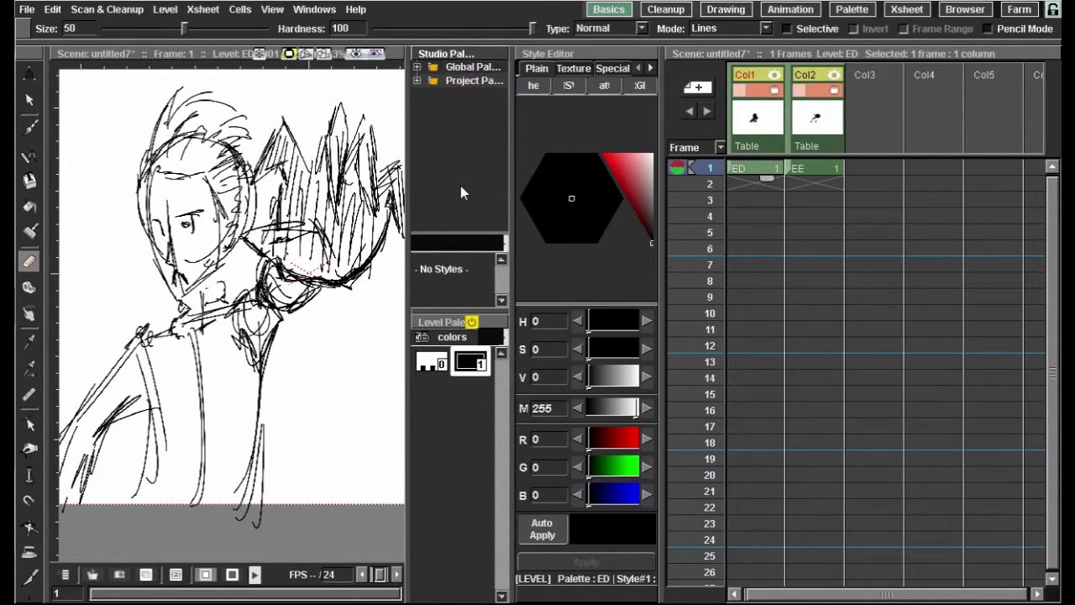
# Set up the Paint Brush at size 49 and add a bright yellow style (RGB 234, 255, 0) to the level palette
pyautogui.click(29, 235)
pyautogui.moveTo(153, 224)
pyautogui.mouseDown()
pyautogui.moveTo(175, 294)
pyautogui.moveTo(175, 283)
pyautogui.mouseUp()
pyautogui.scroll(3, 175, 283)
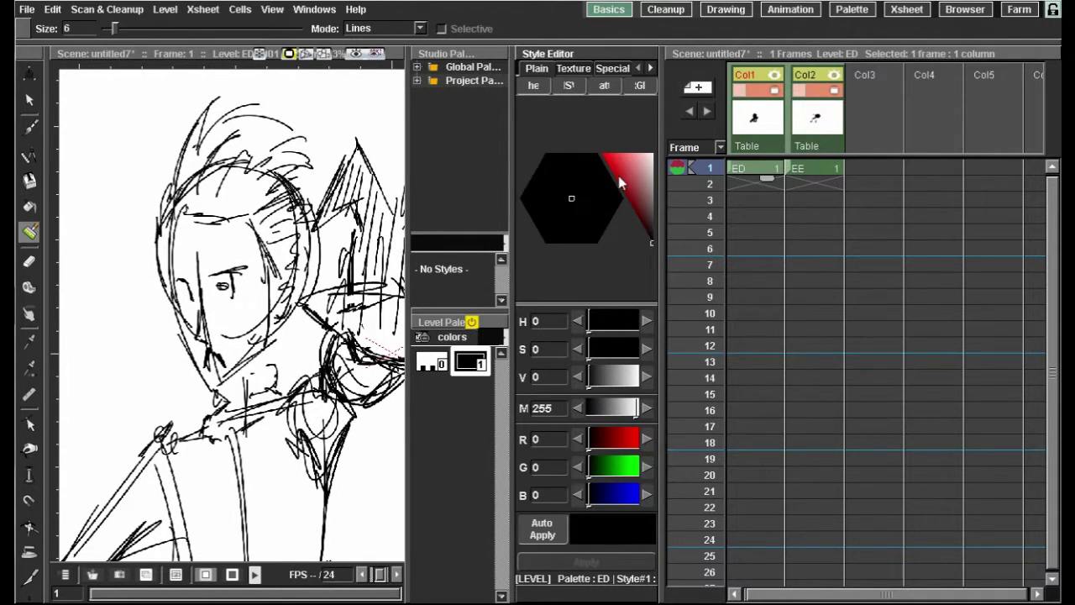
pyautogui.click(417, 28)
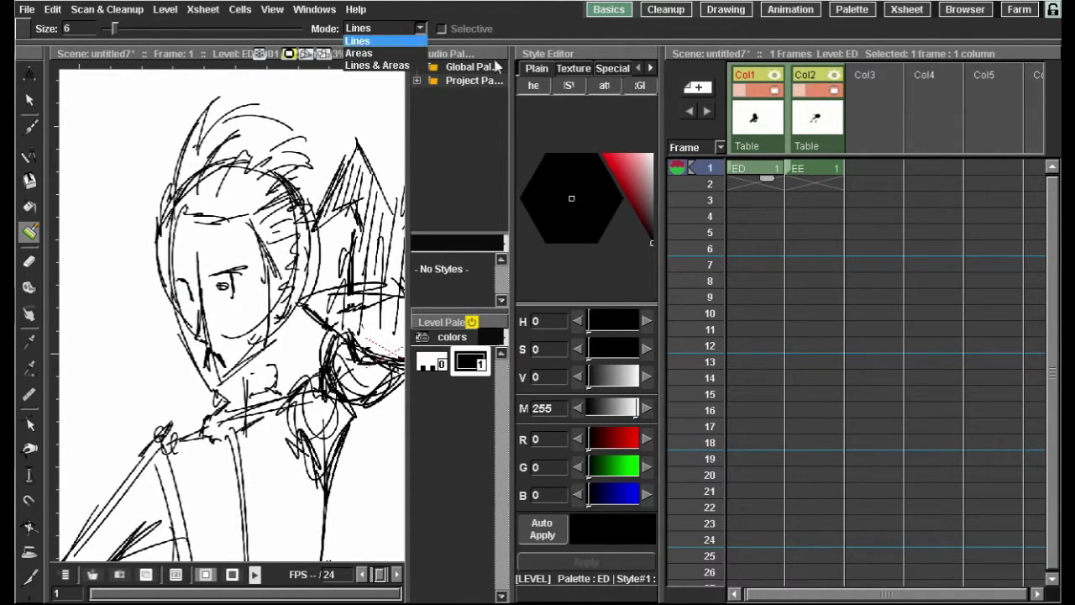
pyautogui.click(418, 15)
pyautogui.moveTo(618, 176)
pyautogui.mouseDown()
pyautogui.moveTo(610, 153)
pyautogui.moveTo(660, 261)
pyautogui.mouseUp()
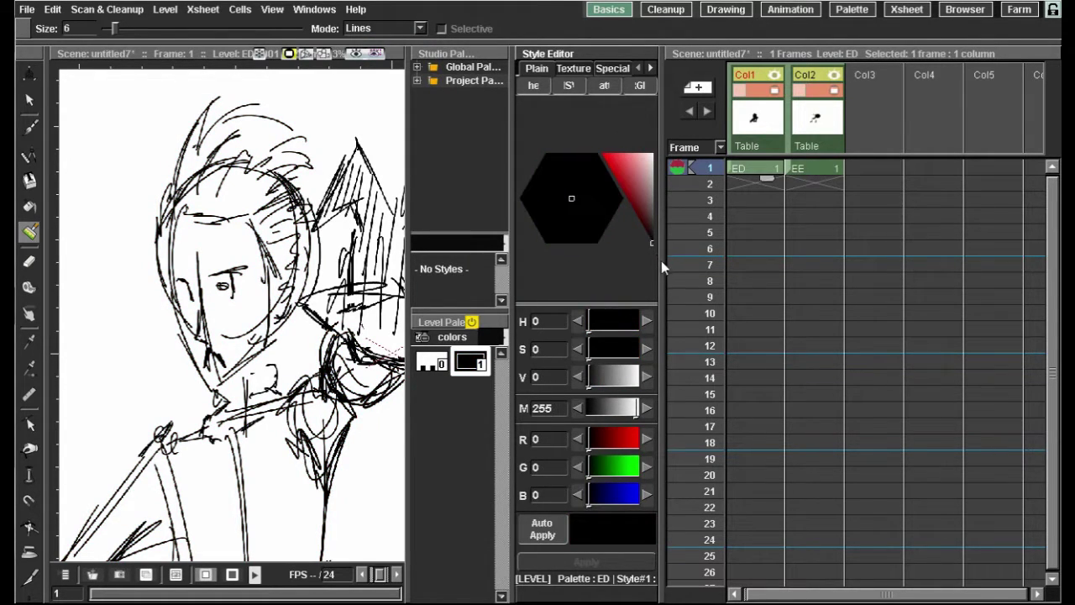
pyautogui.rightClick(444, 414)
pyautogui.click(482, 393)
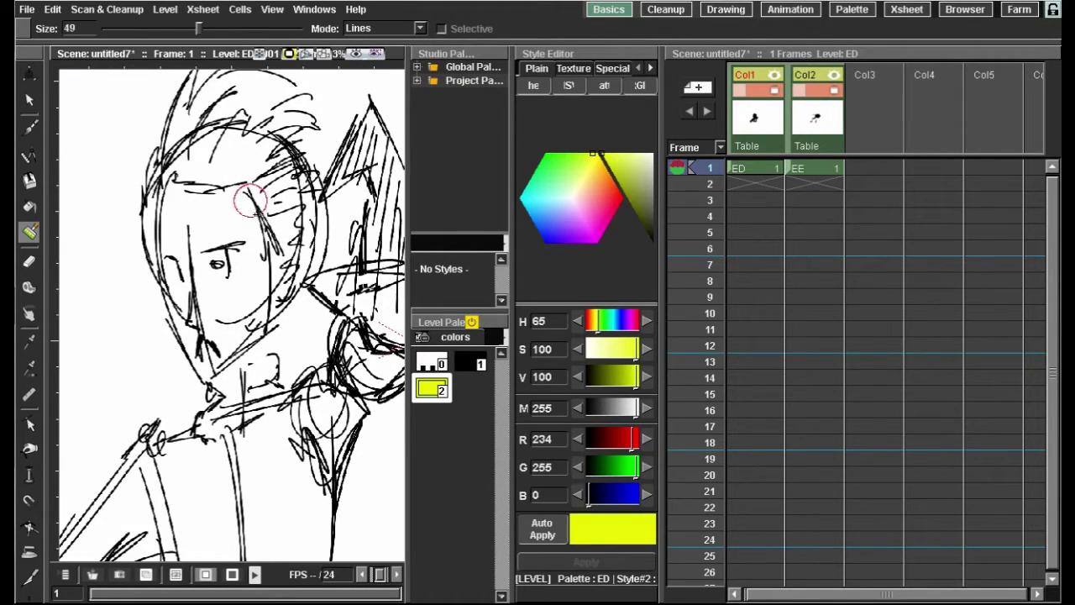
# Try the yellow Paint Brush on the head in Lines mode and on the face in Areas mode, undoing each trial
pyautogui.moveTo(335, 224)
pyautogui.mouseDown()
pyautogui.moveTo(306, 176)
pyautogui.moveTo(187, 323)
pyautogui.moveTo(157, 307)
pyautogui.moveTo(259, 193)
pyautogui.moveTo(281, 256)
pyautogui.mouseUp()
pyautogui.hotkey('ctrl', 'z')
pyautogui.click(390, 28)
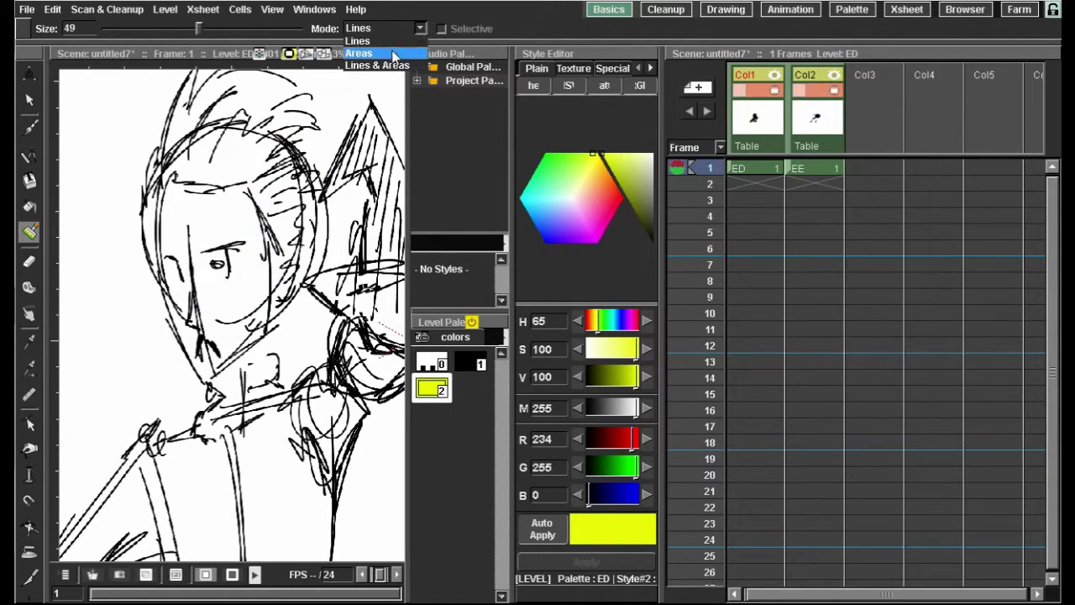
pyautogui.click(378, 51)
pyautogui.moveTo(180, 240)
pyautogui.mouseDown()
pyautogui.moveTo(185, 193)
pyautogui.moveTo(201, 367)
pyautogui.moveTo(220, 205)
pyautogui.moveTo(224, 307)
pyautogui.moveTo(241, 264)
pyautogui.moveTo(253, 288)
pyautogui.moveTo(245, 303)
pyautogui.moveTo(263, 225)
pyautogui.mouseUp()
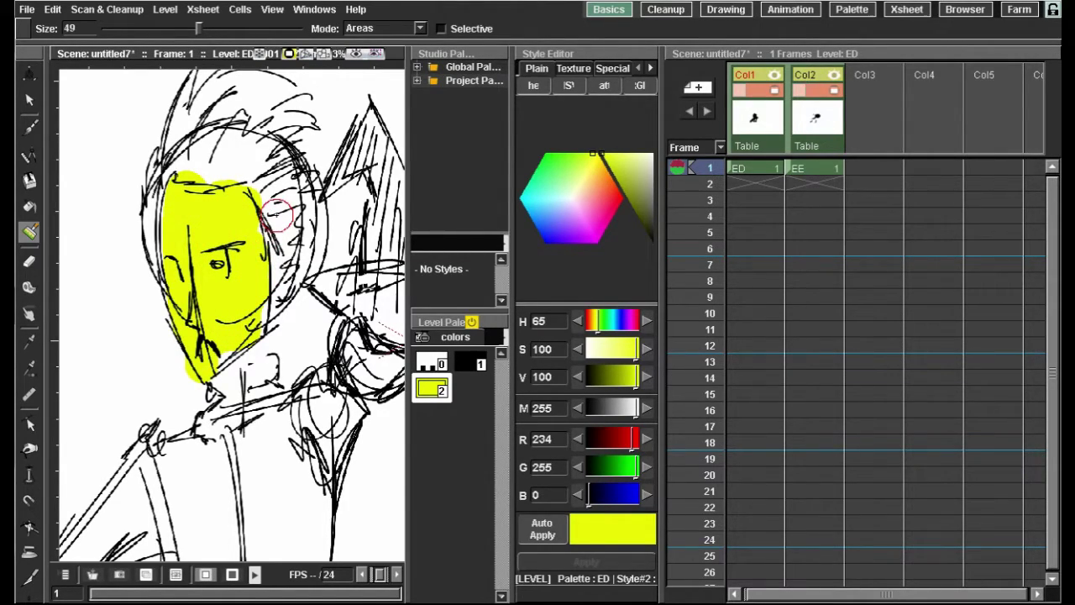
pyautogui.hotkey('ctrl', 'z')
# Try the Paint Brush over the hair in Lines & Areas mode and undo the stroke
pyautogui.click(401, 32)
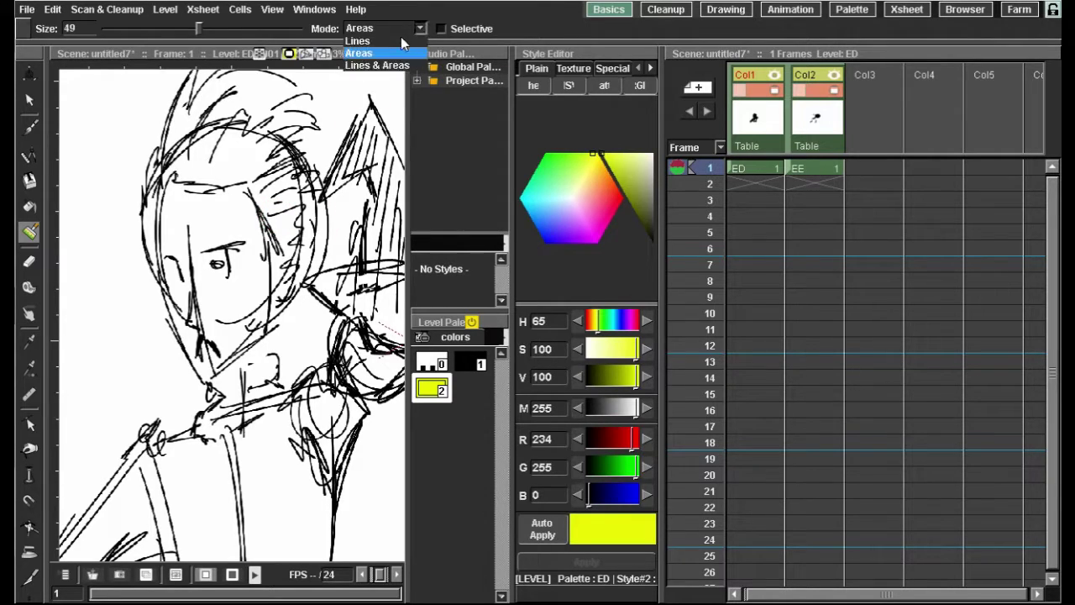
pyautogui.click(377, 65)
pyautogui.moveTo(326, 139); pyautogui.dragTo(245, 168)
pyautogui.hotkey('ctrl', 'z')
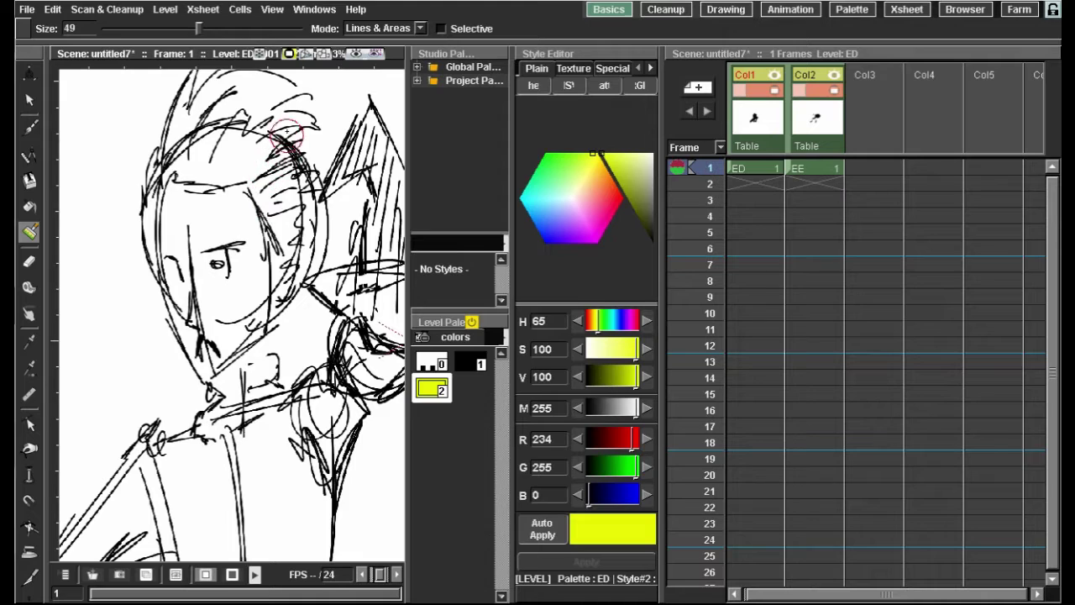
pyautogui.scroll(-1, 286, 132)
pyautogui.moveTo(277, 184)
pyautogui.mouseDown()
pyautogui.moveTo(305, 182)
pyautogui.moveTo(307, 252)
pyautogui.mouseUp()
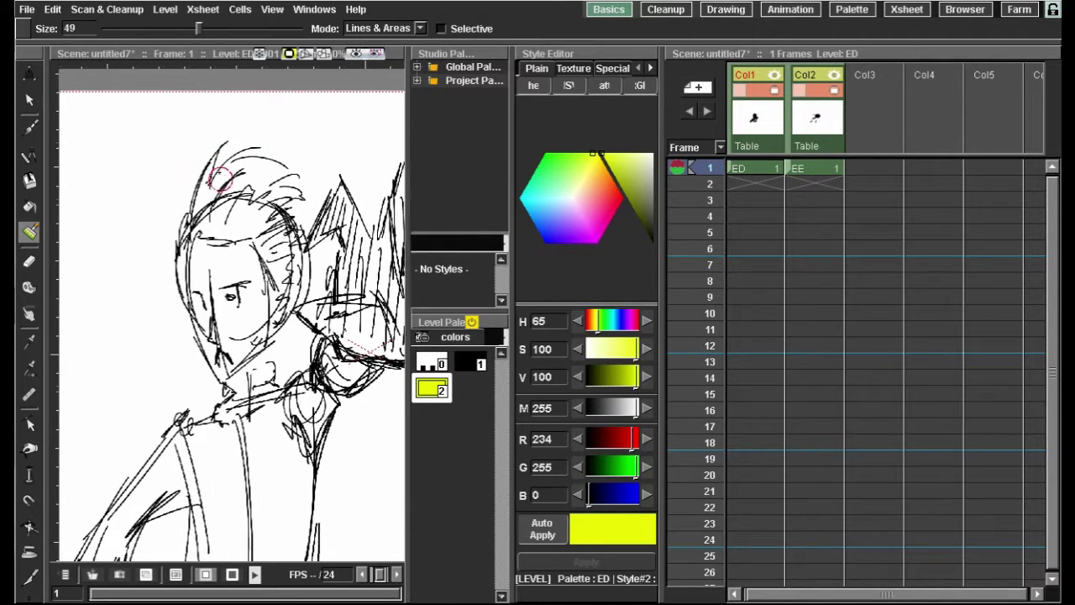
pyautogui.moveTo(210, 175); pyautogui.dragTo(233, 269)
pyautogui.rightClick(213, 233)
pyautogui.moveTo(213, 233); pyautogui.dragTo(192, 175)
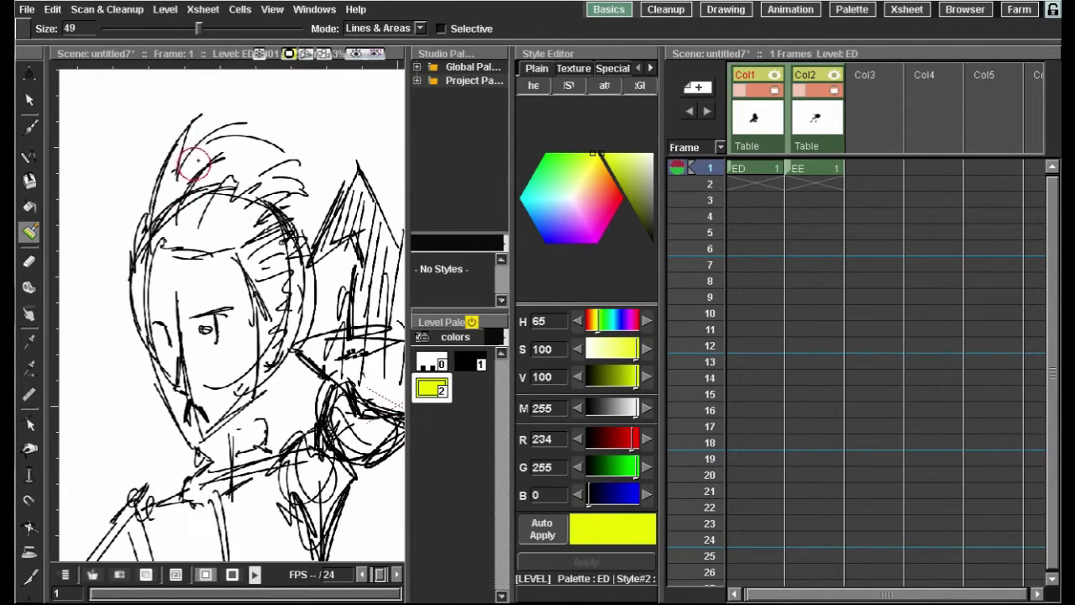
pyautogui.scroll(3, 193, 175)
# Paint the character's face in Areas mode with style 2 in teal (RGB 0, 167, 170)
pyautogui.click(380, 29)
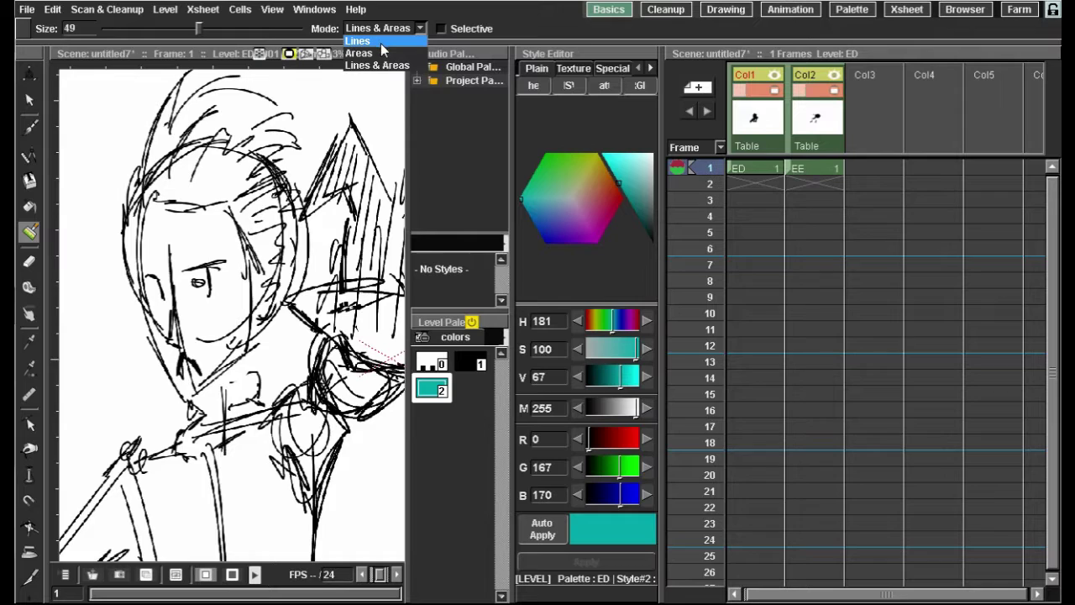
pyautogui.click(382, 40)
pyautogui.click(378, 30)
pyautogui.click(369, 53)
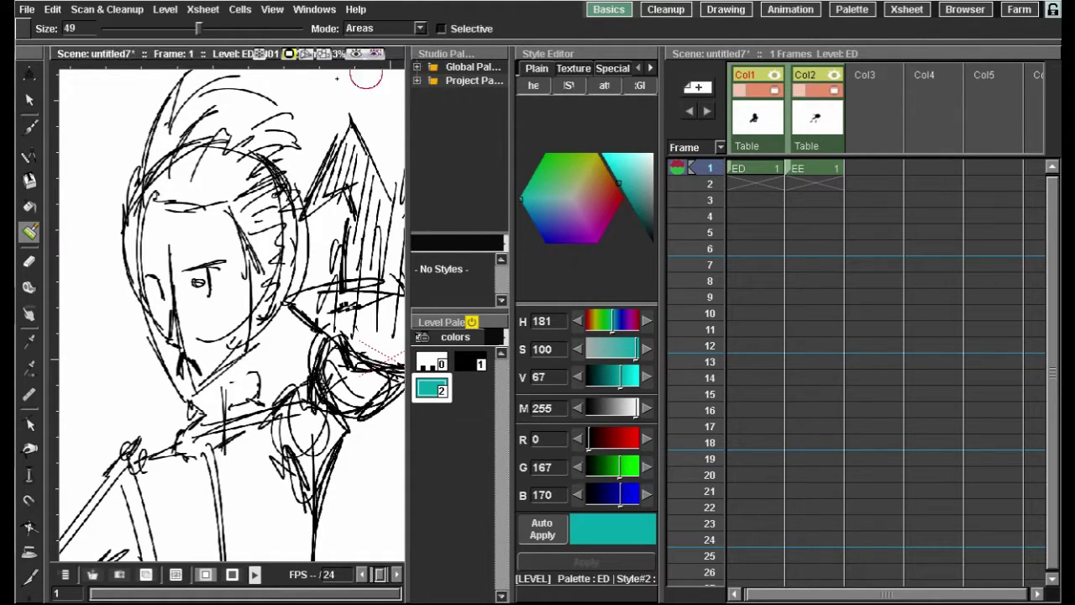
pyautogui.moveTo(192, 241)
pyautogui.mouseDown()
pyautogui.moveTo(166, 321)
pyautogui.moveTo(160, 292)
pyautogui.moveTo(161, 233)
pyautogui.moveTo(166, 286)
pyautogui.moveTo(192, 332)
pyautogui.moveTo(211, 300)
pyautogui.moveTo(233, 307)
pyautogui.moveTo(200, 229)
pyautogui.moveTo(220, 230)
pyautogui.moveTo(201, 210)
pyautogui.mouseUp()
pyautogui.moveTo(212, 201); pyautogui.dragTo(230, 170)
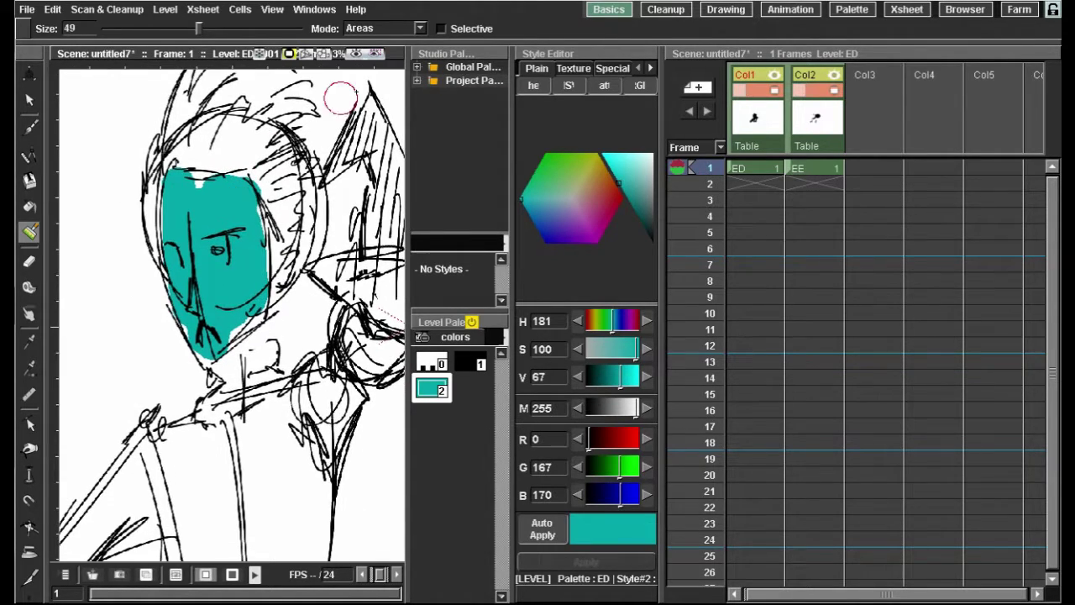
# Recolor the face's style 2 to bright blue with green 161 and blue 242
pyautogui.moveTo(618, 202); pyautogui.dragTo(540, 210)
pyautogui.click(622, 180)
pyautogui.moveTo(622, 180); pyautogui.dragTo(606, 159)
# Add a yellow style (RGB 242, 218, 0) to the level palette and paint the character's hair with it
pyautogui.rightClick(423, 441)
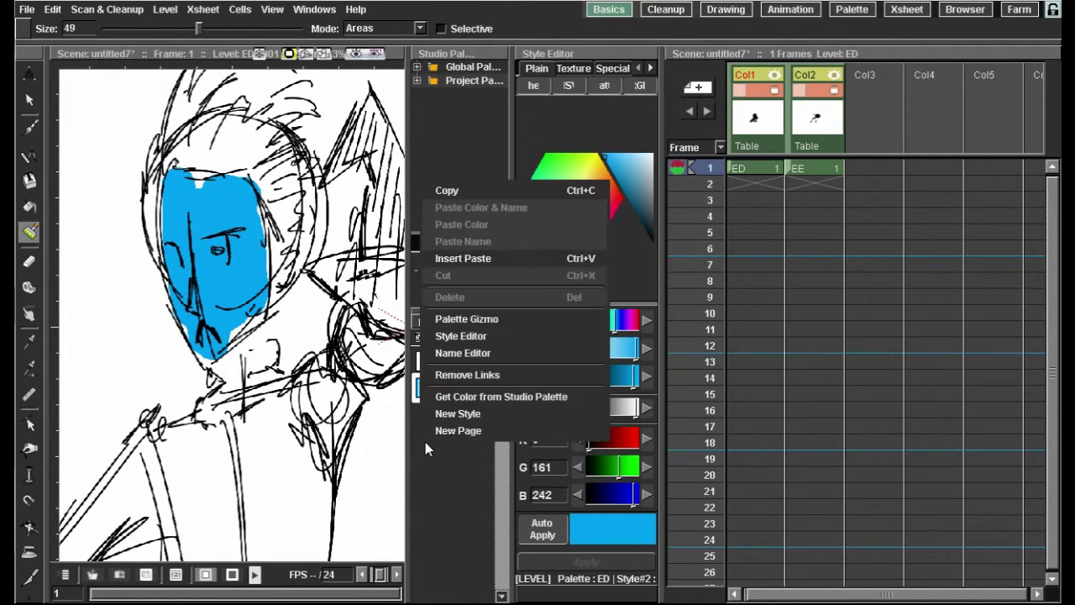
pyautogui.click(458, 413)
pyautogui.moveTo(615, 180); pyautogui.dragTo(616, 155)
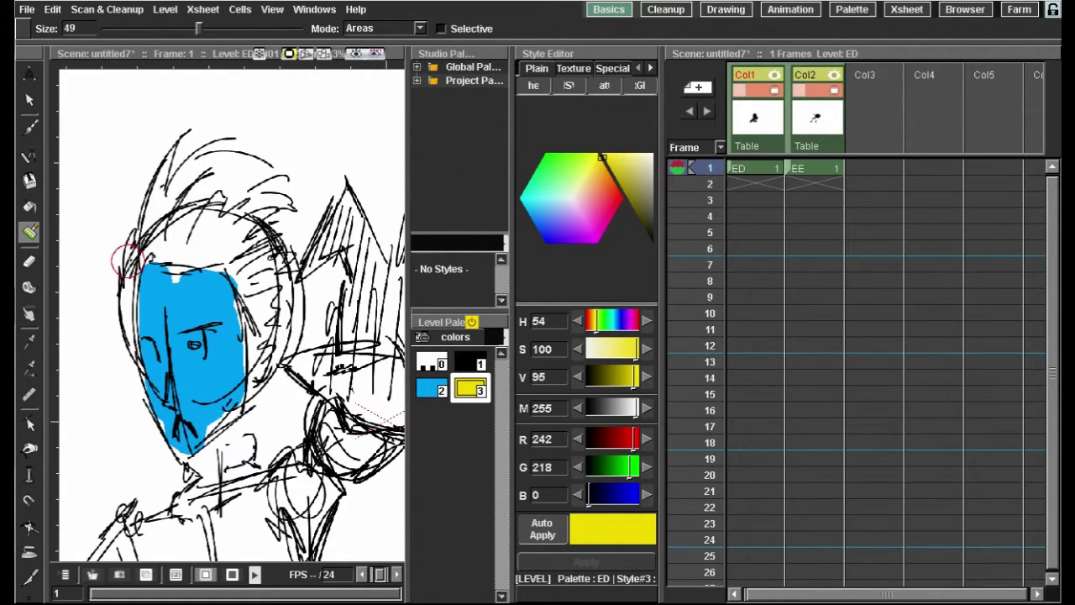
pyautogui.moveTo(120, 240)
pyautogui.mouseDown()
pyautogui.moveTo(126, 361)
pyautogui.moveTo(181, 168)
pyautogui.moveTo(231, 147)
pyautogui.mouseUp()
pyautogui.moveTo(173, 270)
pyautogui.mouseDown()
pyautogui.moveTo(240, 201)
pyautogui.moveTo(261, 359)
pyautogui.moveTo(256, 277)
pyautogui.moveTo(207, 127)
pyautogui.mouseUp()
pyautogui.moveTo(254, 308); pyautogui.dragTo(270, 161)
# Recolor the hair's style 3 to a slightly warmer yellow
pyautogui.scroll(-5, 313, 164)
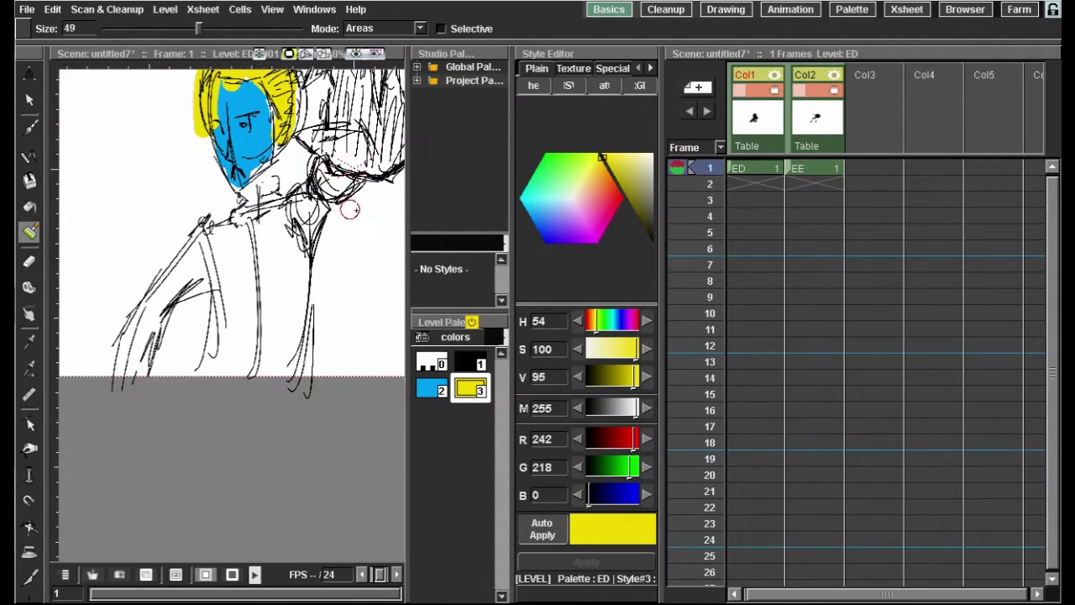
pyautogui.moveTo(387, 238); pyautogui.dragTo(240, 304)
pyautogui.moveTo(378, 208); pyautogui.dragTo(378, 281)
pyautogui.moveTo(596, 189)
pyautogui.mouseDown()
pyautogui.moveTo(586, 246)
pyautogui.moveTo(600, 167)
pyautogui.mouseUp()
# Add a semi-transparent dark violet style (RGB 20, 0, 58, matte 123) and paint the spiky shape above the raised arm
pyautogui.rightClick(465, 430)
pyautogui.click(495, 404)
pyautogui.moveTo(300, 360); pyautogui.dragTo(355, 282)
pyautogui.click(565, 242)
pyautogui.moveTo(617, 176)
pyautogui.mouseDown()
pyautogui.moveTo(631, 223)
pyautogui.moveTo(641, 221)
pyautogui.mouseUp()
pyautogui.moveTo(337, 183)
pyautogui.mouseDown()
pyautogui.moveTo(321, 242)
pyautogui.moveTo(280, 230)
pyautogui.mouseUp()
pyautogui.hotkey('ctrl', 'z')
pyautogui.moveTo(635, 408); pyautogui.dragTo(613, 408)
pyautogui.moveTo(349, 187)
pyautogui.mouseDown()
pyautogui.moveTo(270, 273)
pyautogui.moveTo(282, 109)
pyautogui.moveTo(258, 206)
pyautogui.moveTo(220, 151)
pyautogui.moveTo(229, 195)
pyautogui.moveTo(336, 138)
pyautogui.mouseUp()
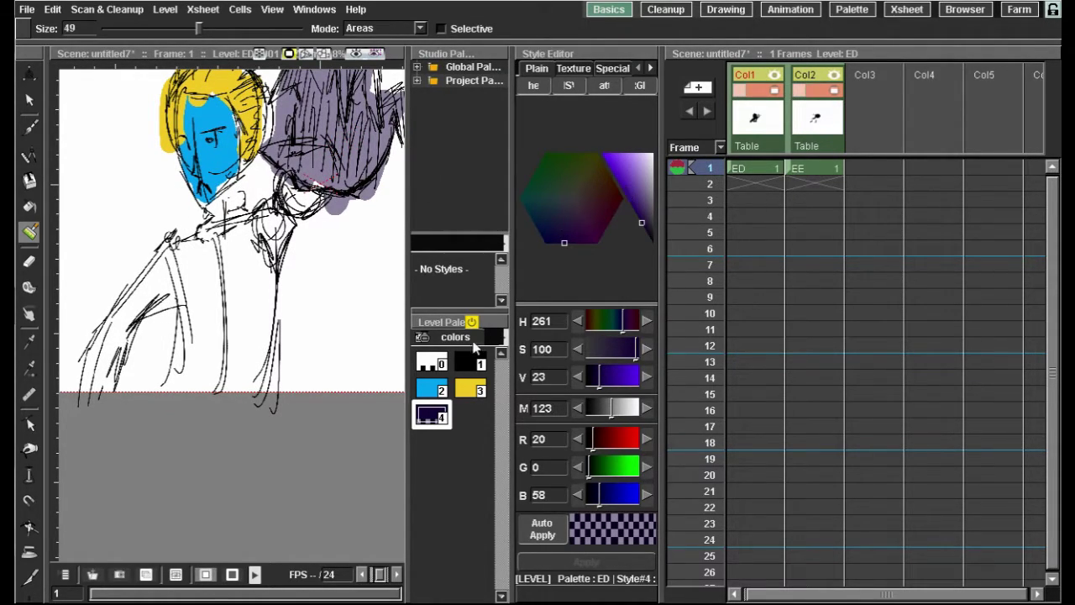
# Add a semi-transparent dark green style (RGB 24, 81, 0, matte 123) and paint the character's body and arms
pyautogui.rightClick(454, 445)
pyautogui.click(489, 417)
pyautogui.moveTo(559, 197); pyautogui.dragTo(562, 152)
pyautogui.moveTo(630, 191)
pyautogui.mouseDown()
pyautogui.moveTo(629, 226)
pyautogui.moveTo(626, 210)
pyautogui.mouseUp()
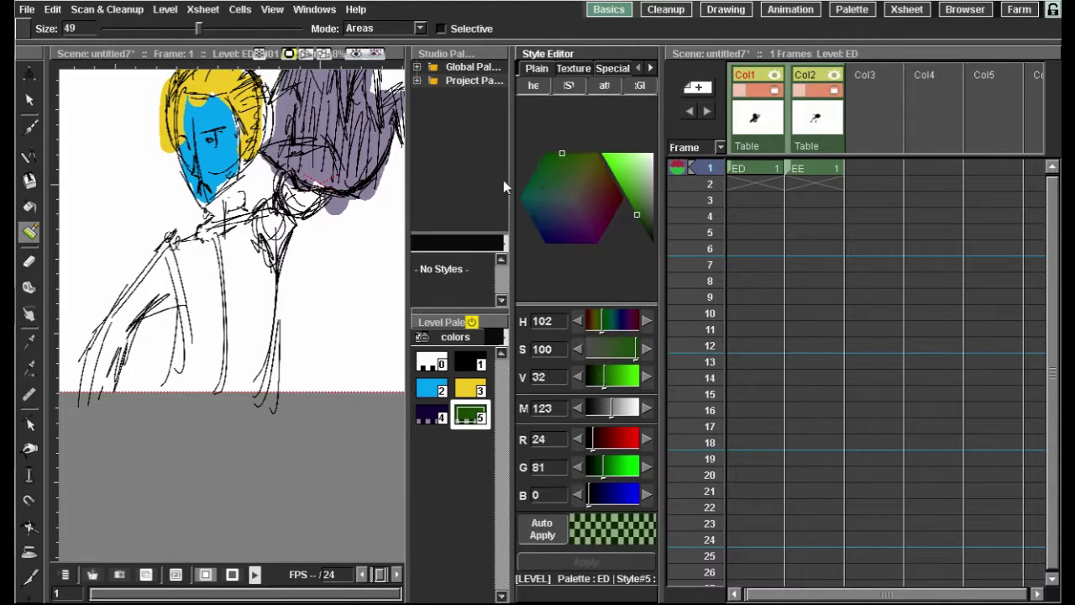
pyautogui.moveTo(323, 181)
pyautogui.mouseDown()
pyautogui.moveTo(250, 327)
pyautogui.moveTo(247, 390)
pyautogui.moveTo(261, 407)
pyautogui.moveTo(282, 195)
pyautogui.moveTo(192, 332)
pyautogui.moveTo(180, 329)
pyautogui.moveTo(205, 248)
pyautogui.moveTo(192, 280)
pyautogui.moveTo(170, 274)
pyautogui.moveTo(120, 325)
pyautogui.moveTo(101, 368)
pyautogui.moveTo(130, 312)
pyautogui.moveTo(90, 389)
pyautogui.moveTo(170, 302)
pyautogui.mouseUp()
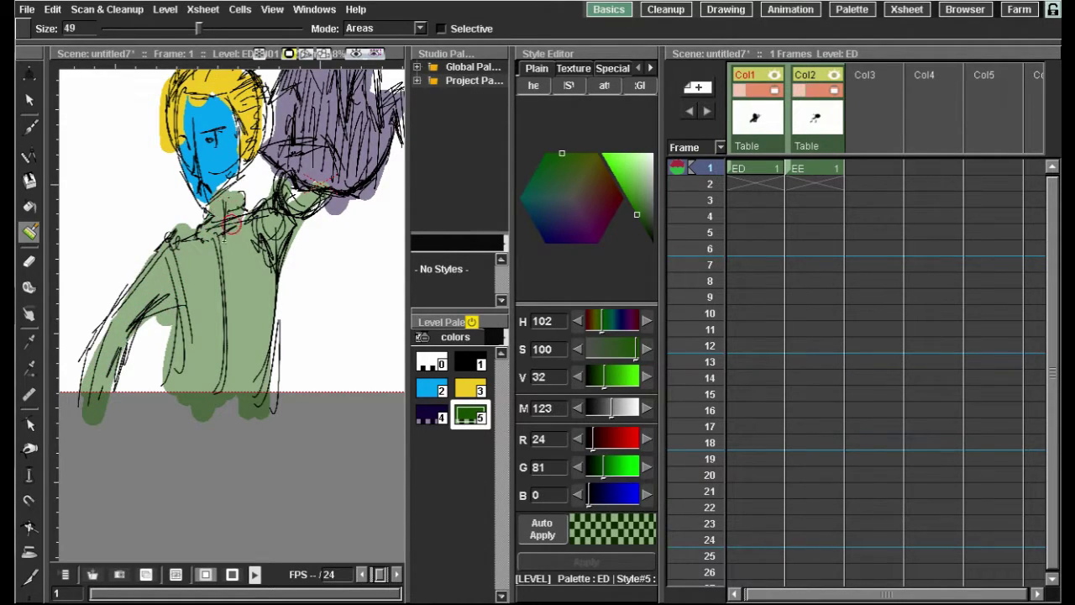
pyautogui.scroll(-2, 231, 205)
pyautogui.moveTo(249, 246); pyautogui.dragTo(161, 278)
pyautogui.click(28, 262)
pyautogui.scroll(2, 225, 262)
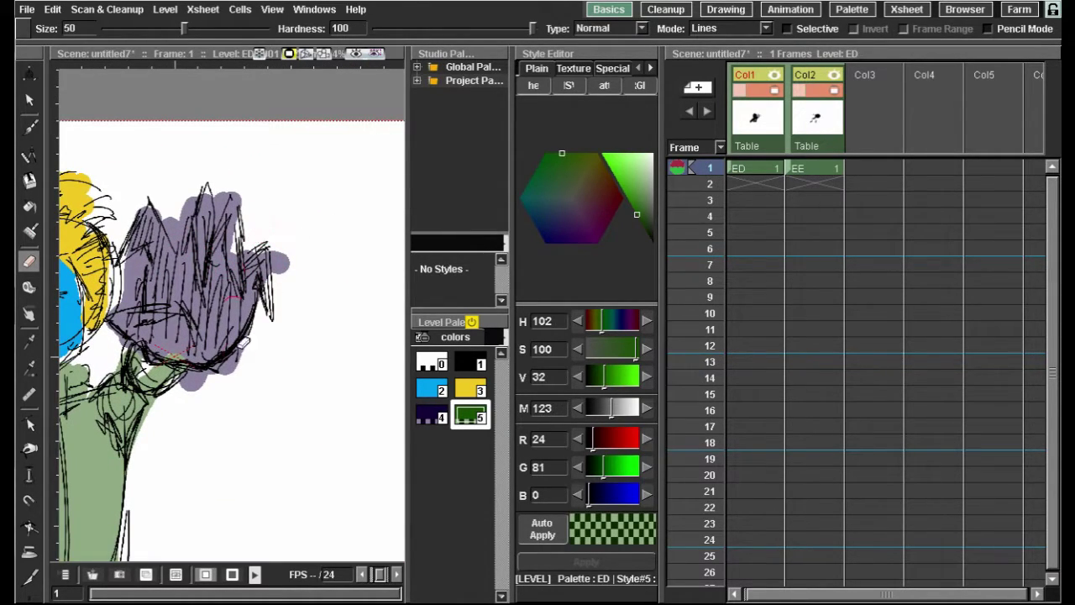
pyautogui.moveTo(245, 307); pyautogui.dragTo(316, 260)
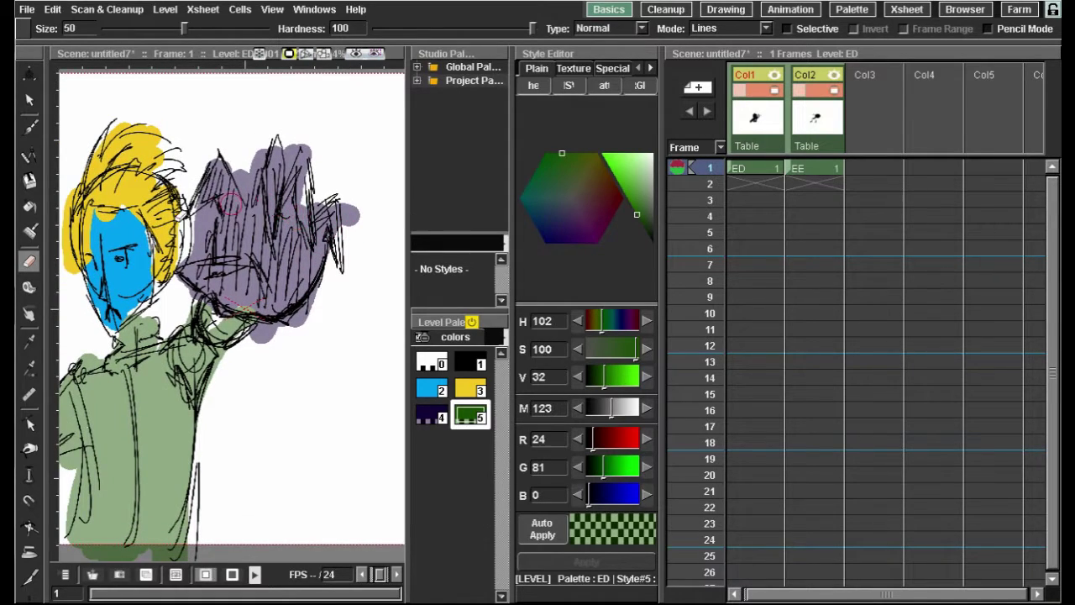
pyautogui.click(30, 232)
pyautogui.moveTo(211, 225)
pyautogui.mouseDown()
pyautogui.moveTo(251, 208)
pyautogui.moveTo(285, 171)
pyautogui.mouseUp()
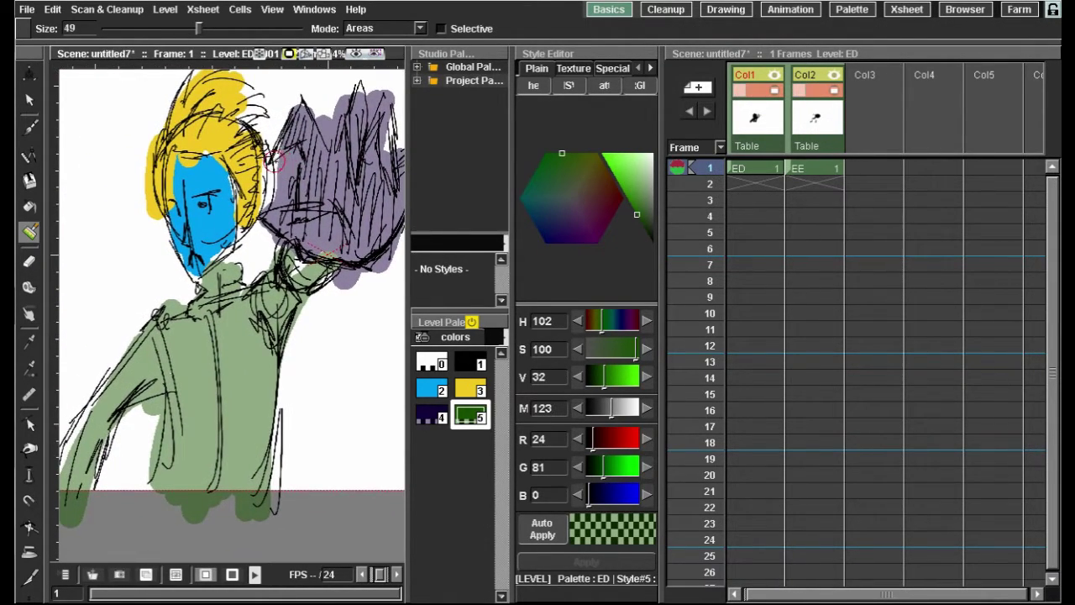
# Add a fully transparent style with matte 0 and paint over the violet fill of the spiky shape to clear it
pyautogui.rightClick(456, 450)
pyautogui.click(487, 420)
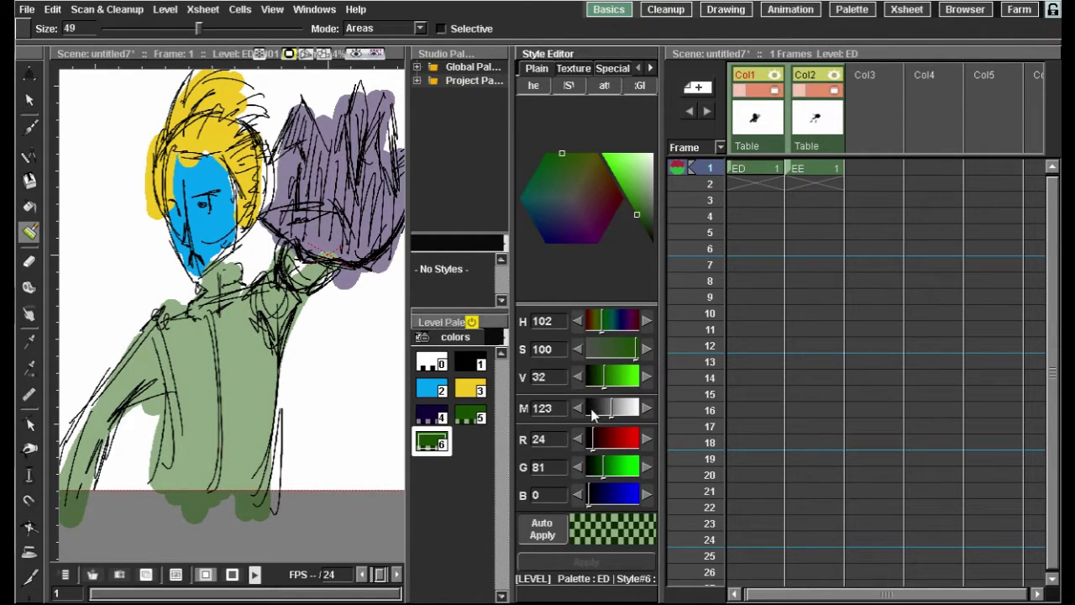
pyautogui.moveTo(382, 298); pyautogui.dragTo(232, 323)
pyautogui.moveTo(273, 212)
pyautogui.mouseDown()
pyautogui.moveTo(227, 252)
pyautogui.moveTo(193, 210)
pyautogui.moveTo(202, 252)
pyautogui.moveTo(157, 234)
pyautogui.moveTo(126, 261)
pyautogui.moveTo(135, 161)
pyautogui.moveTo(160, 210)
pyautogui.moveTo(205, 126)
pyautogui.moveTo(161, 238)
pyautogui.mouseUp()
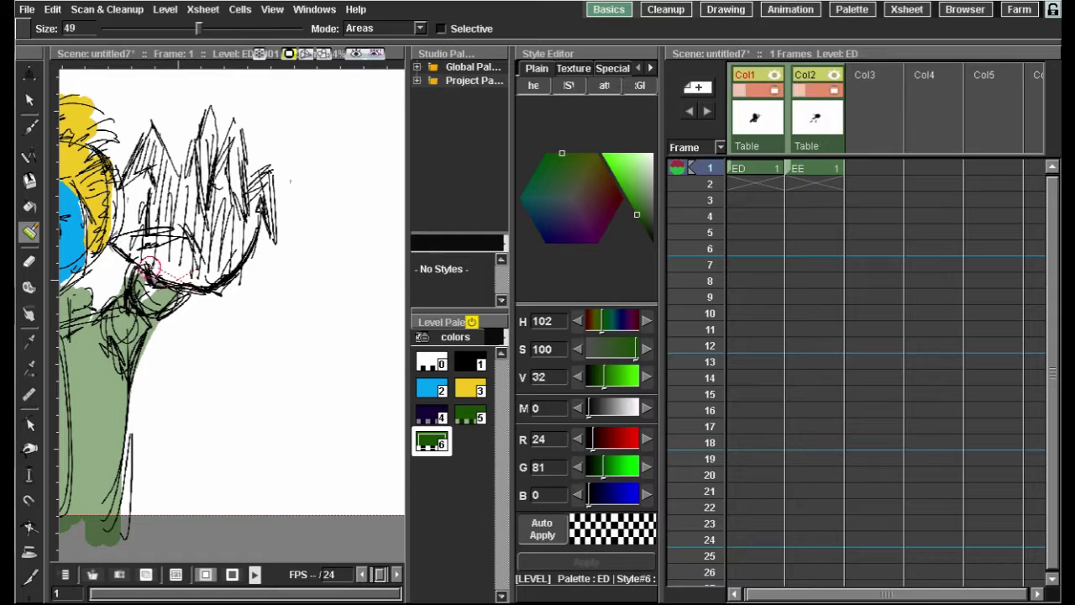
pyautogui.moveTo(345, 294); pyautogui.dragTo(471, 297)
# Select level EE at frame 1 of column 2 for the Paint Brush and recolor its style 1 to dark purple (RGB 61, 0, 50)
pyautogui.click(822, 170)
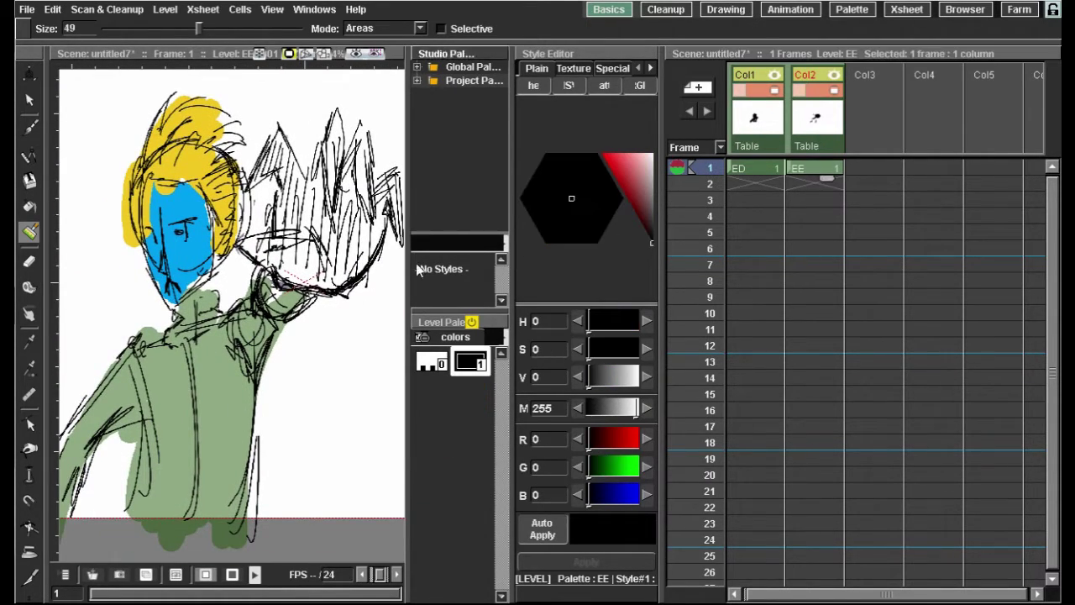
pyautogui.click(29, 129)
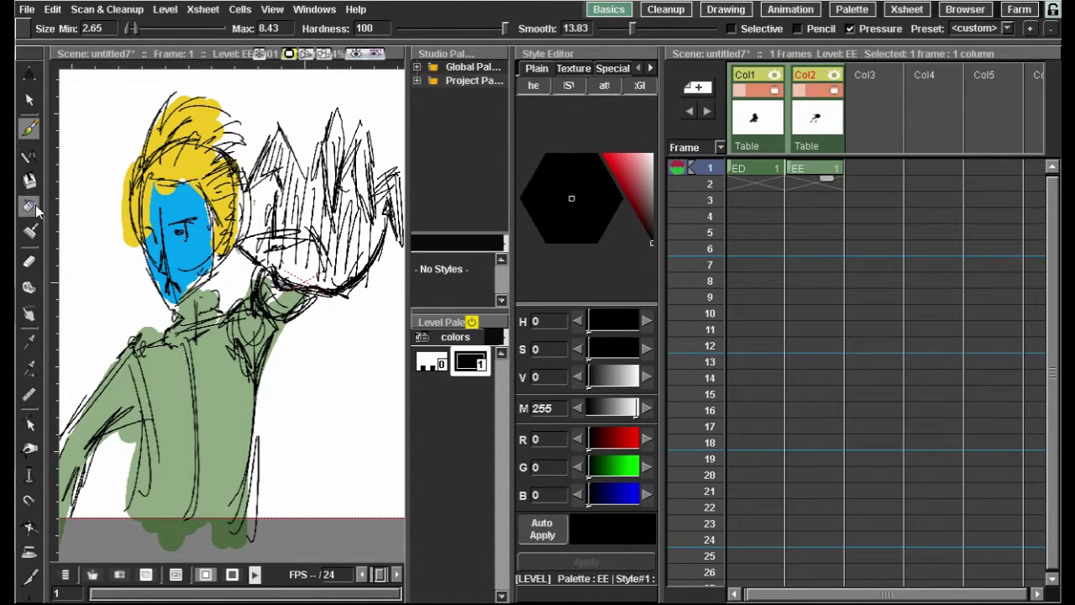
pyautogui.click(30, 231)
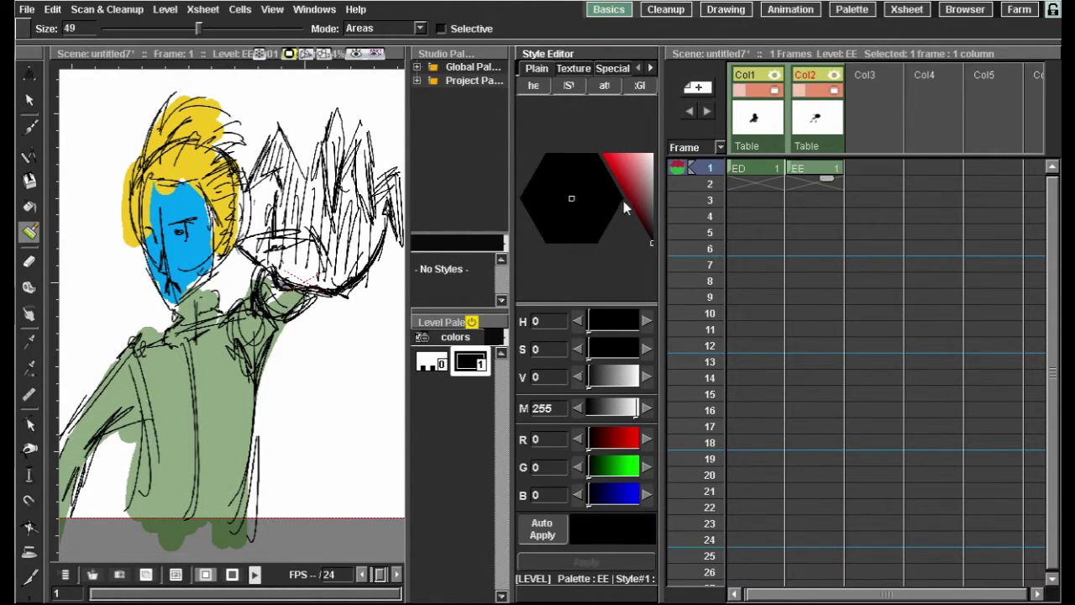
pyautogui.moveTo(623, 201)
pyautogui.mouseDown()
pyautogui.moveTo(624, 189)
pyautogui.moveTo(595, 242)
pyautogui.moveTo(607, 214)
pyautogui.moveTo(605, 240)
pyautogui.moveTo(599, 233)
pyautogui.moveTo(634, 208)
pyautogui.moveTo(635, 221)
pyautogui.mouseUp()
pyautogui.click(447, 422)
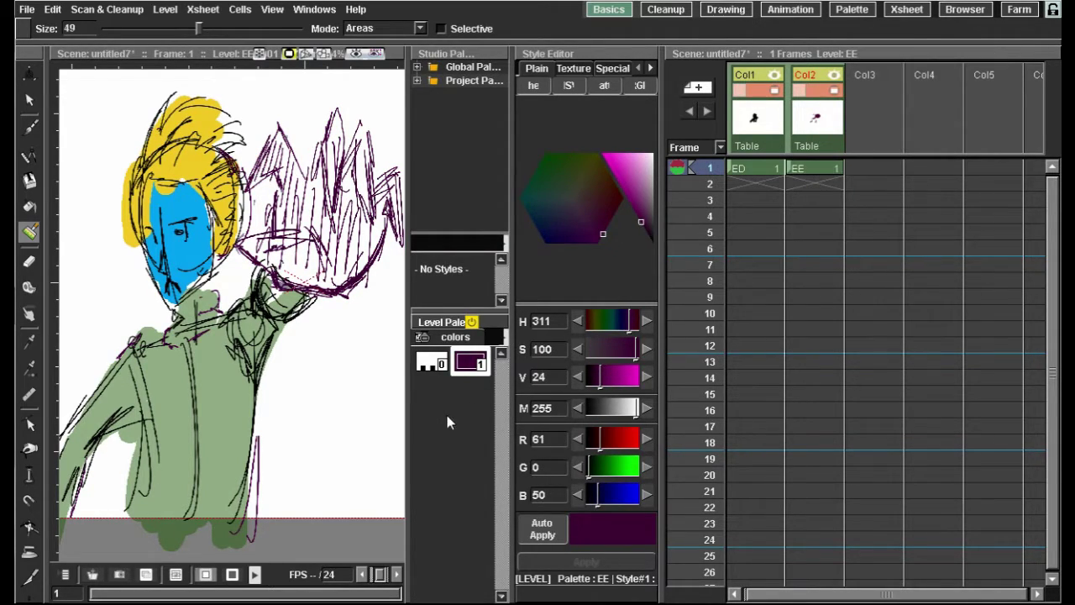
# Add a new dark purple style 2 to the EE palette and set style 1 back to black
pyautogui.rightClick(450, 414)
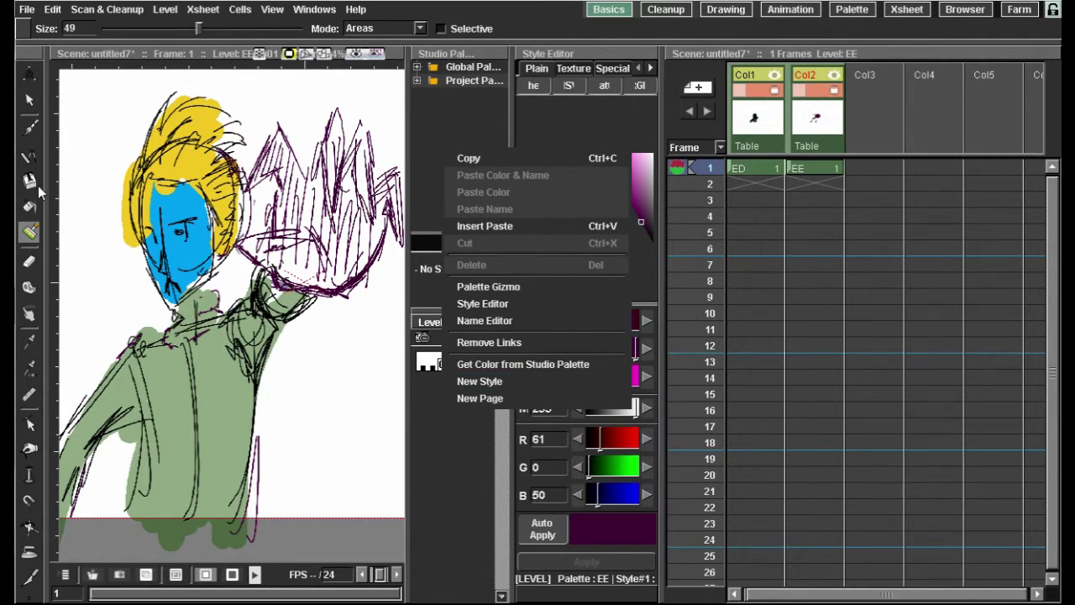
pyautogui.click(480, 381)
pyautogui.click(470, 363)
pyautogui.moveTo(645, 233); pyautogui.dragTo(655, 248)
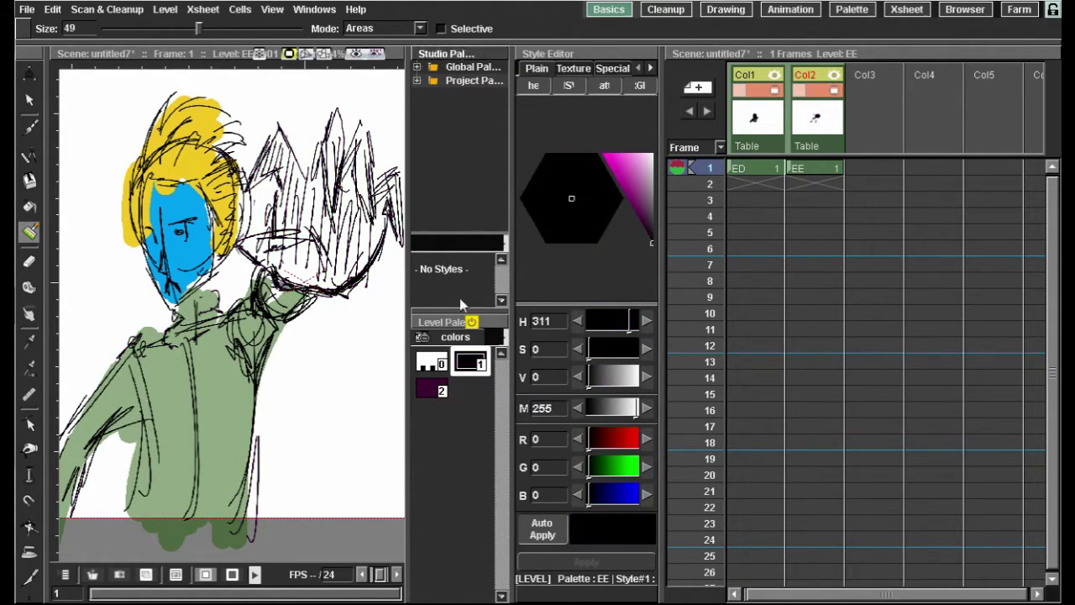
# Paint the lower part of the spiky shape nearest the head with dark purple style 2
pyautogui.click(430, 388)
pyautogui.moveTo(195, 208); pyautogui.dragTo(204, 205)
pyautogui.moveTo(308, 227)
pyautogui.mouseDown()
pyautogui.moveTo(301, 257)
pyautogui.moveTo(288, 269)
pyautogui.moveTo(265, 252)
pyautogui.mouseUp()
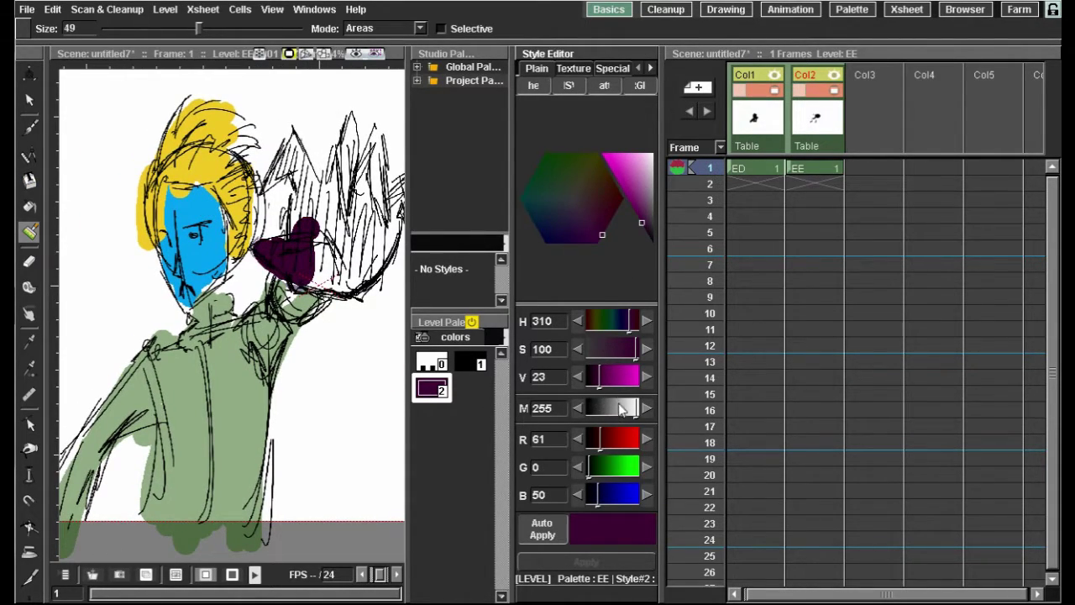
# Lower the matte of dark purple style 2 to 142 and paint over the remaining spikes of the shape
pyautogui.moveTo(621, 408); pyautogui.dragTo(608, 412)
pyautogui.click(614, 409)
pyautogui.moveTo(319, 273)
pyautogui.mouseDown()
pyautogui.moveTo(311, 198)
pyautogui.moveTo(277, 168)
pyautogui.mouseUp()
pyautogui.moveTo(320, 261); pyautogui.dragTo(346, 155)
pyautogui.moveTo(351, 144); pyautogui.dragTo(272, 166)
pyautogui.moveTo(271, 167); pyautogui.dragTo(273, 153)
pyautogui.moveTo(254, 265)
pyautogui.mouseDown()
pyautogui.moveTo(252, 302)
pyautogui.moveTo(286, 202)
pyautogui.moveTo(298, 268)
pyautogui.moveTo(320, 232)
pyautogui.moveTo(326, 250)
pyautogui.moveTo(292, 172)
pyautogui.mouseUp()
pyautogui.scroll(-3, 299, 181)
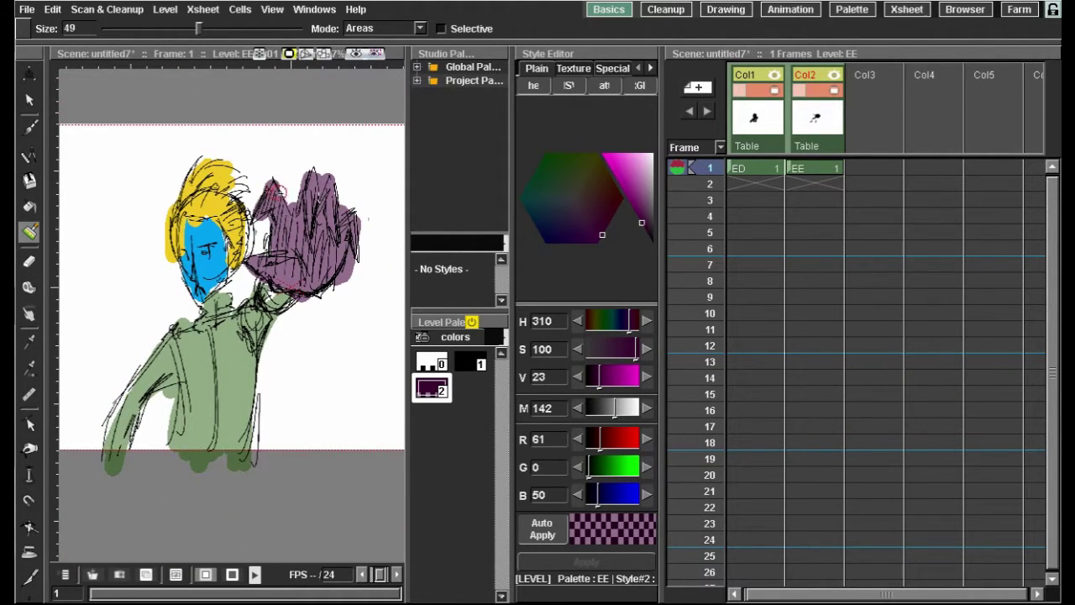
pyautogui.scroll(2, 278, 192)
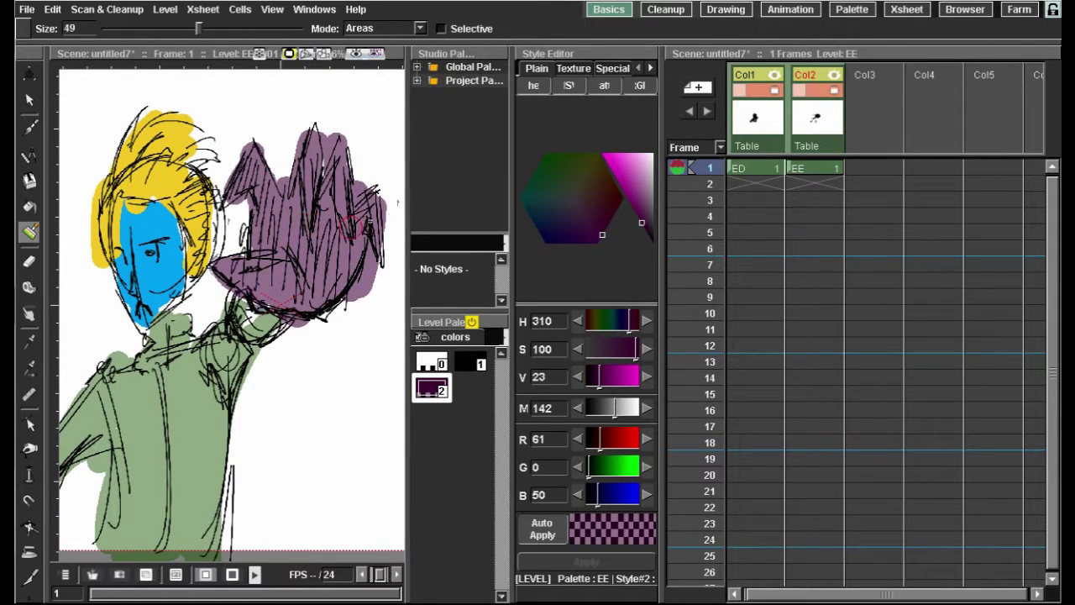
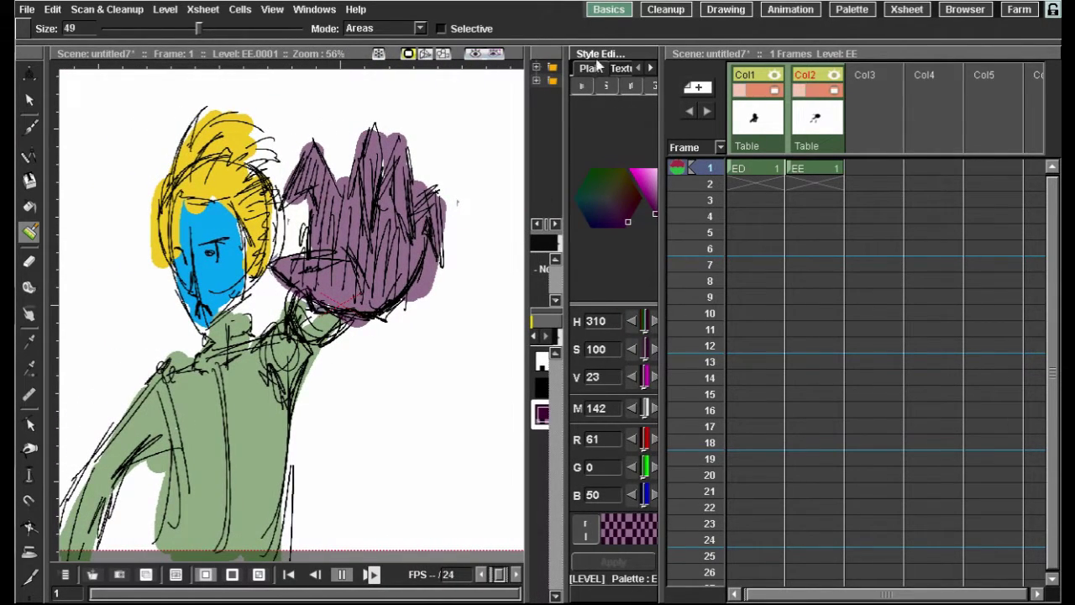
# Switch to the Animation room and expand the thumbnail preview of the Col1 node in the FX schematic
pyautogui.click(786, 12)
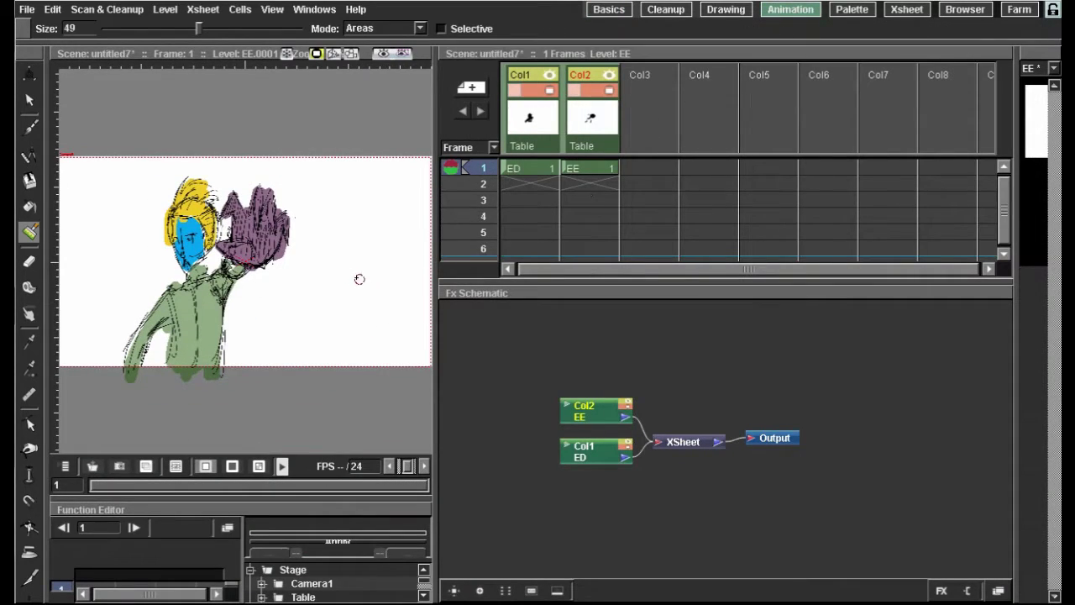
pyautogui.scroll(-2, 358, 278)
pyautogui.scroll(5, 338, 240)
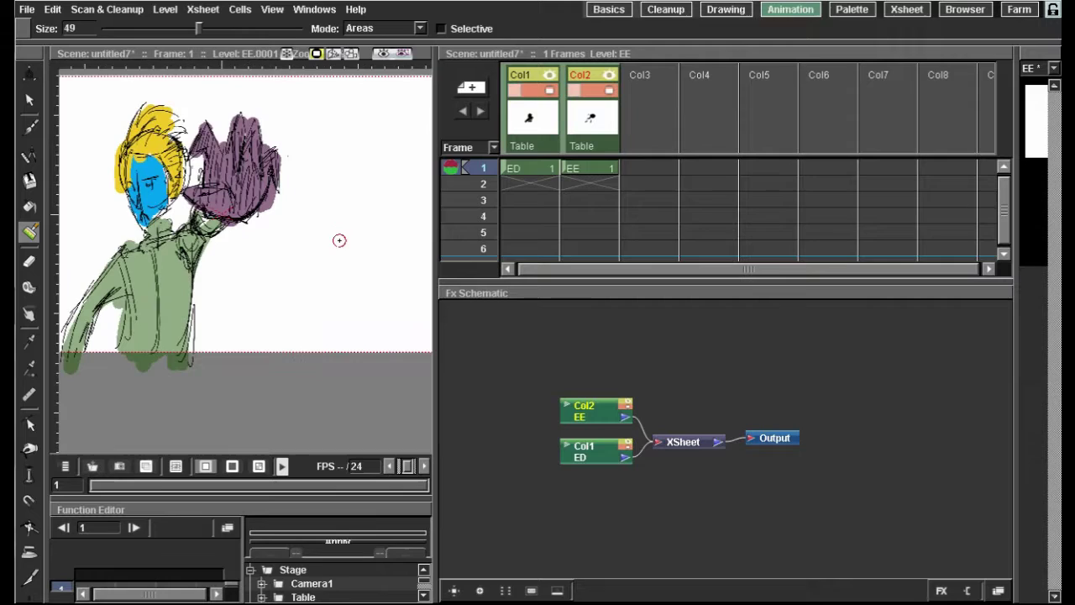
pyautogui.moveTo(377, 163); pyautogui.dragTo(472, 126)
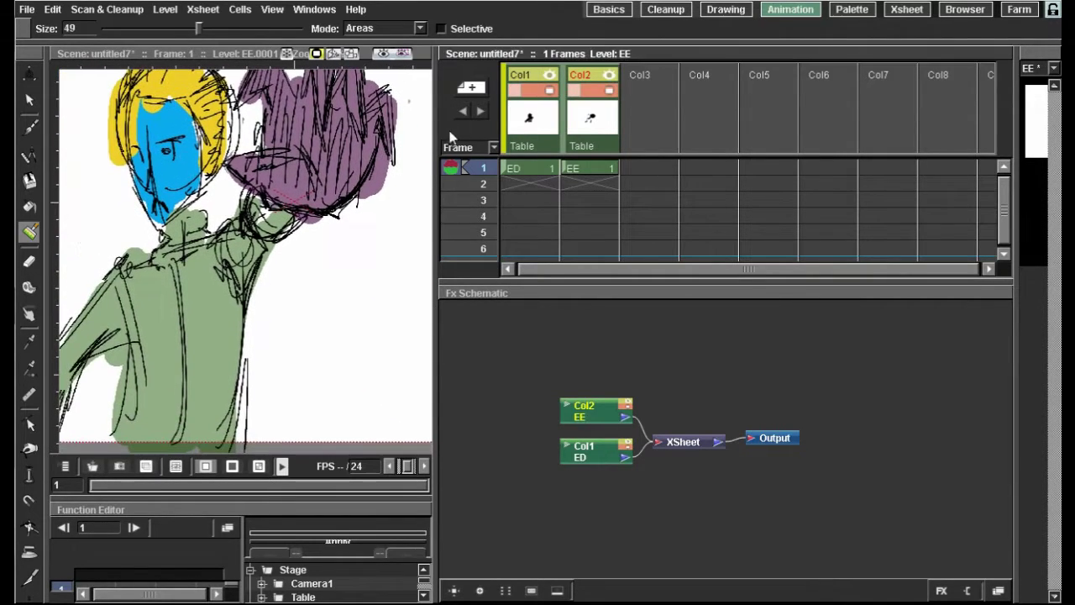
pyautogui.click(567, 445)
pyautogui.click(583, 408)
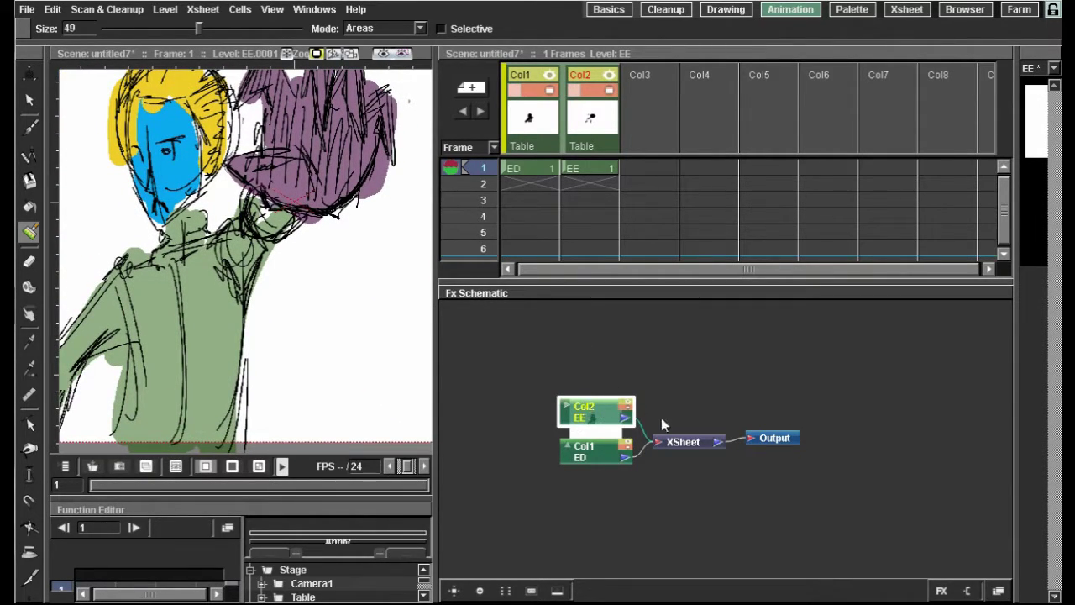
pyautogui.click(682, 388)
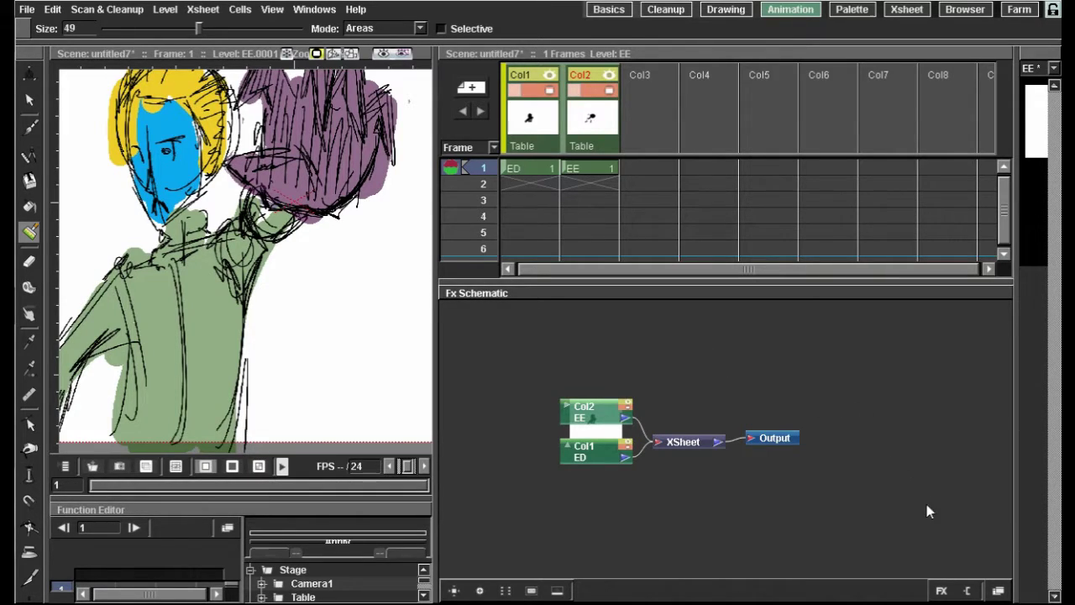
# View the Stage schematic, return to the FX schematic and move the Col1 node farther below Col2
pyautogui.click(998, 591)
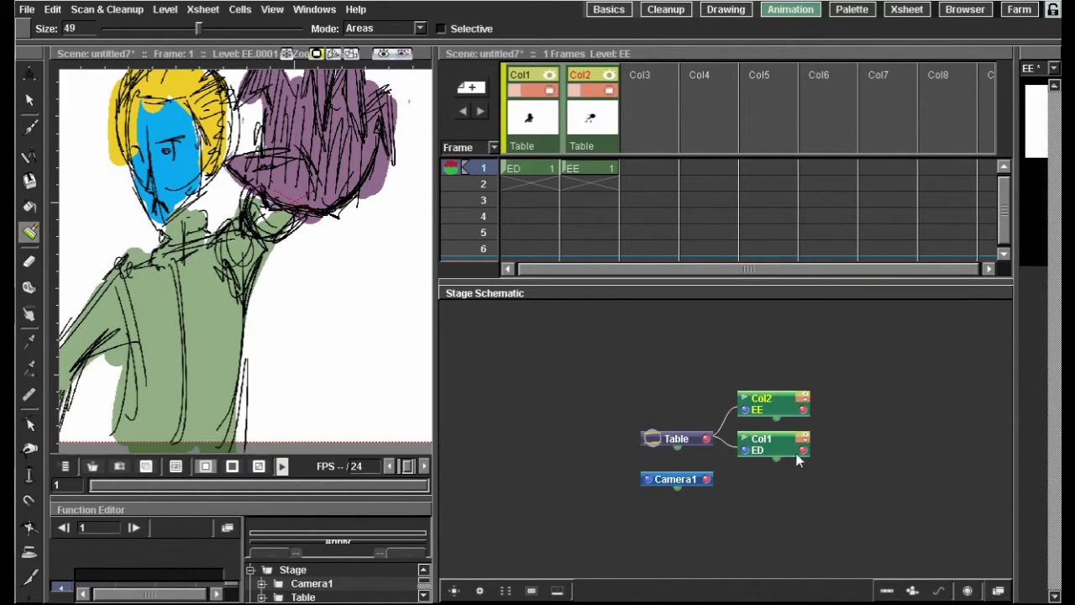
pyautogui.scroll(2, 728, 409)
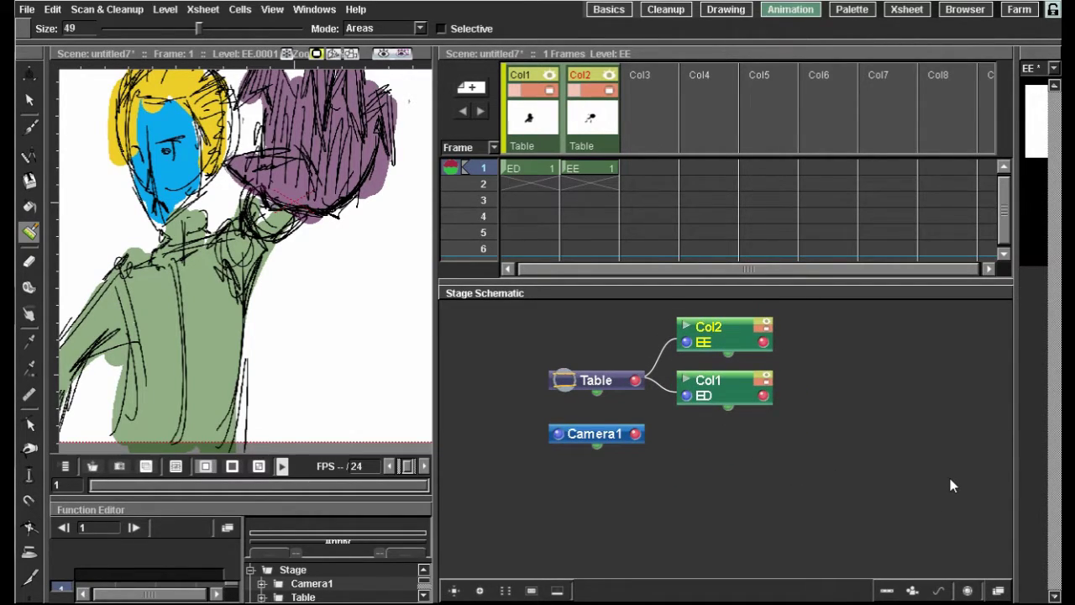
pyautogui.click(997, 590)
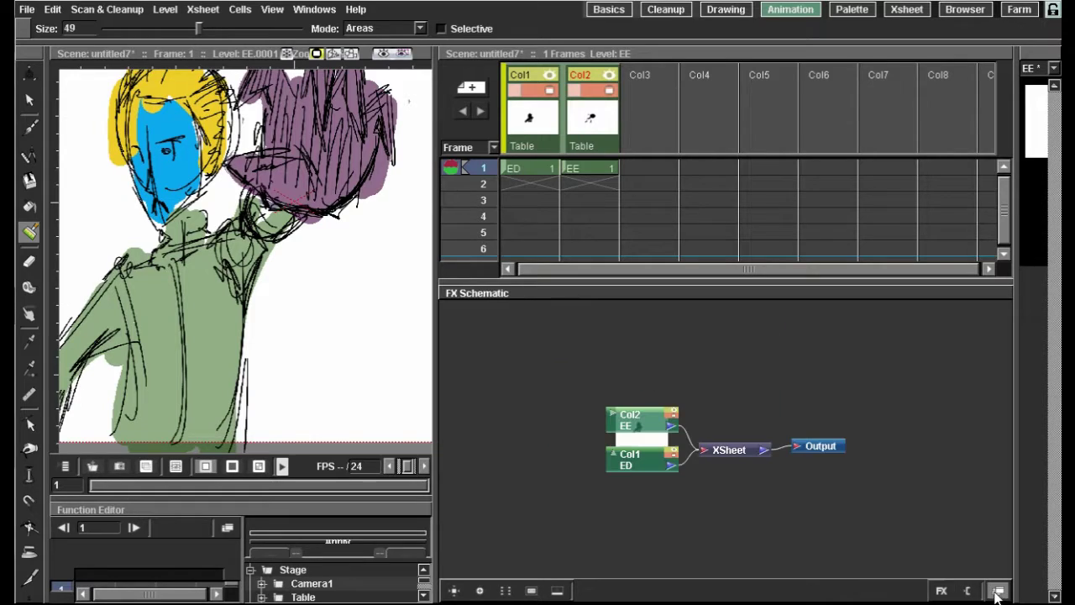
pyautogui.scroll(3, 763, 346)
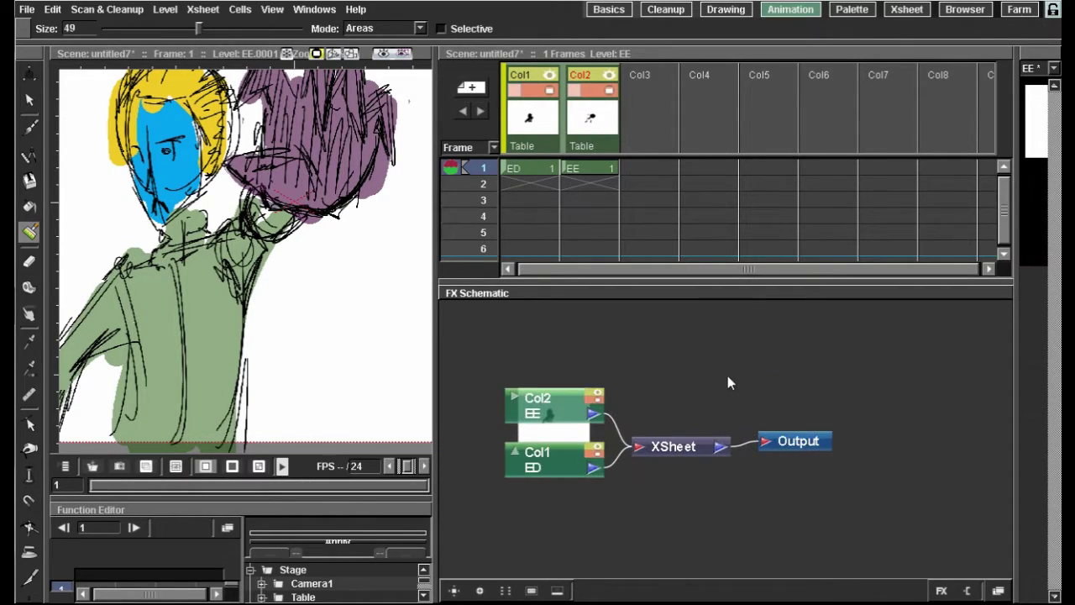
pyautogui.click(537, 460)
pyautogui.moveTo(537, 460); pyautogui.dragTo(529, 504)
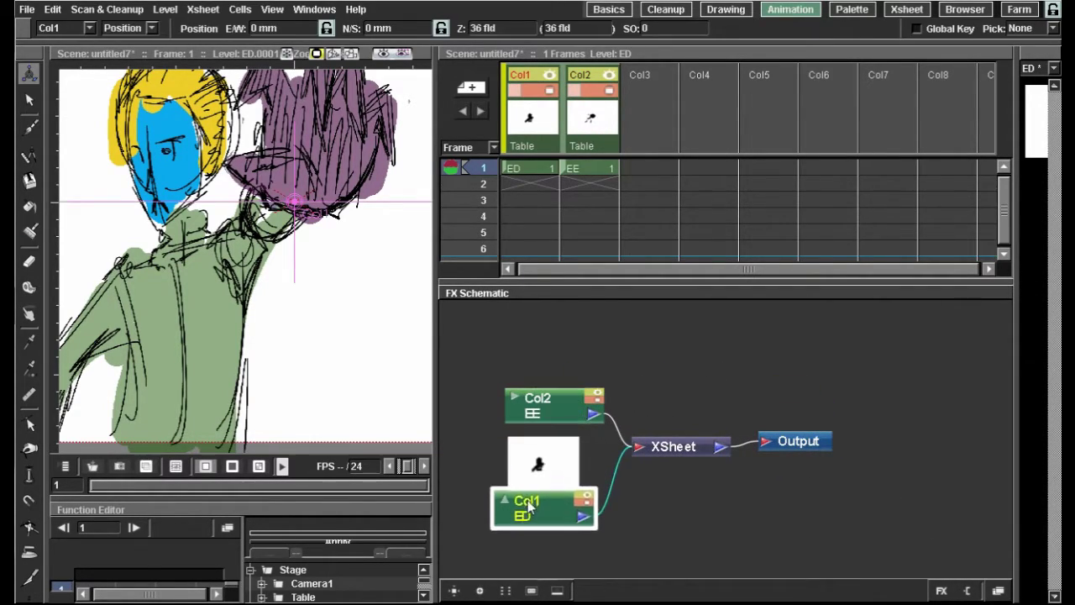
# Rename the first column to Bosy and the second column to Hand in the Basics room's xsheet
pyautogui.click(614, 13)
pyautogui.doubleClick(744, 76)
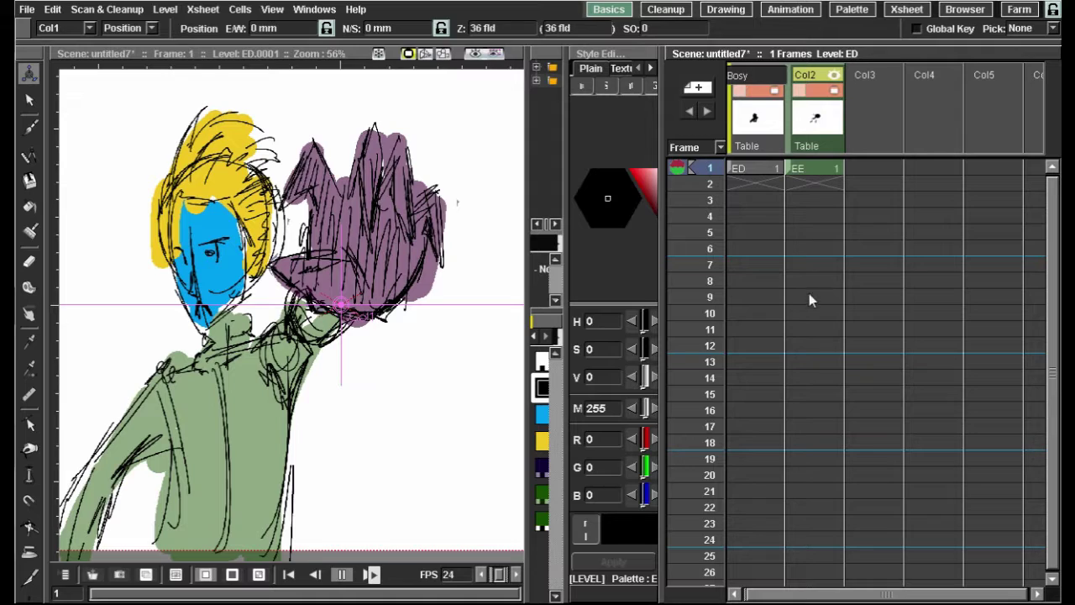
pyautogui.click(754, 232)
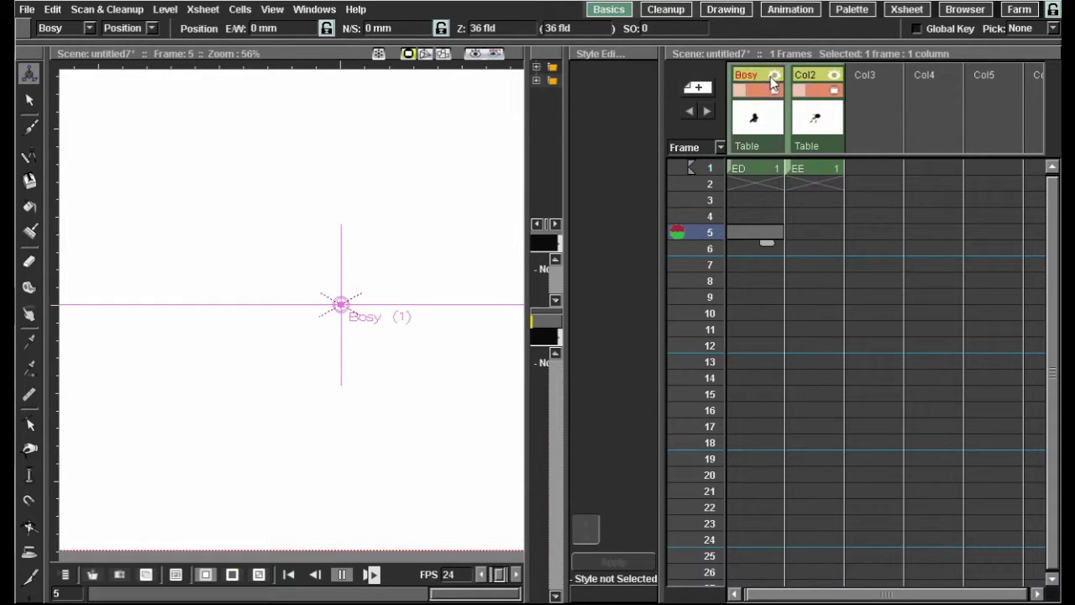
pyautogui.click(753, 169)
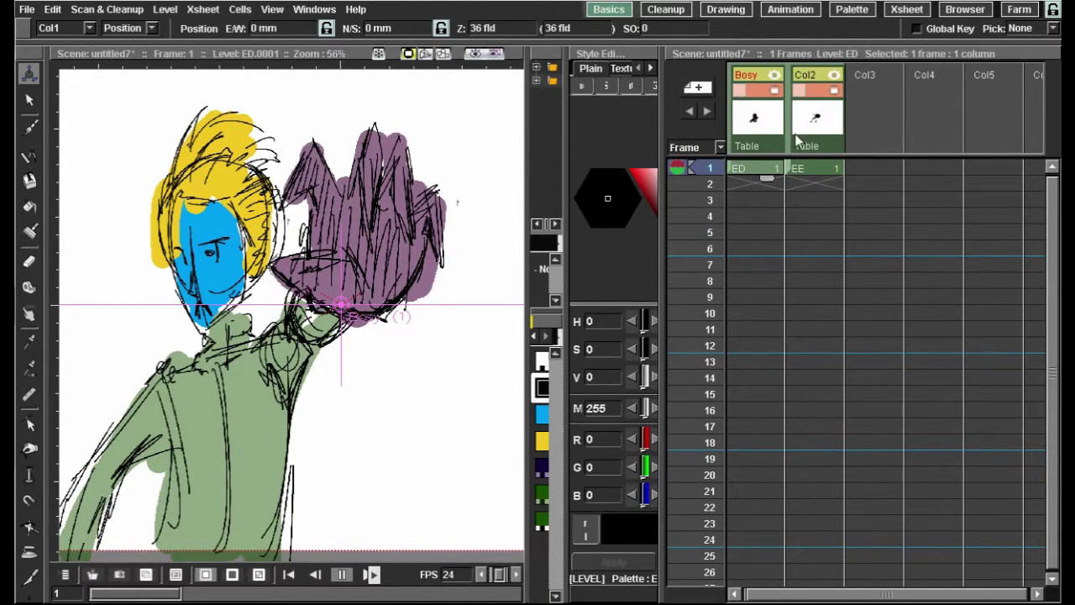
pyautogui.doubleClick(805, 75)
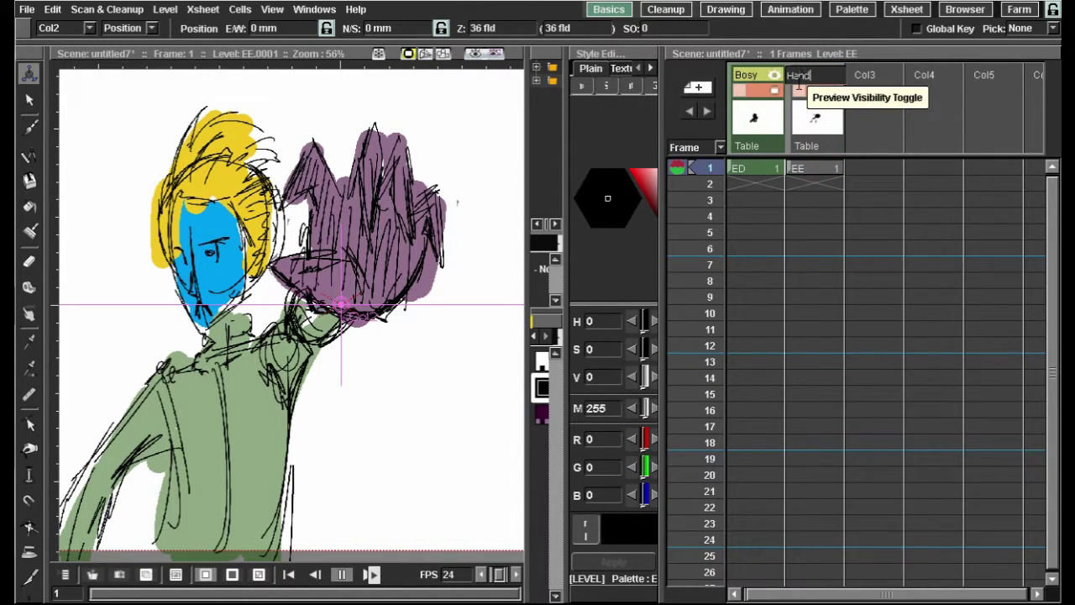
pyautogui.click(824, 161)
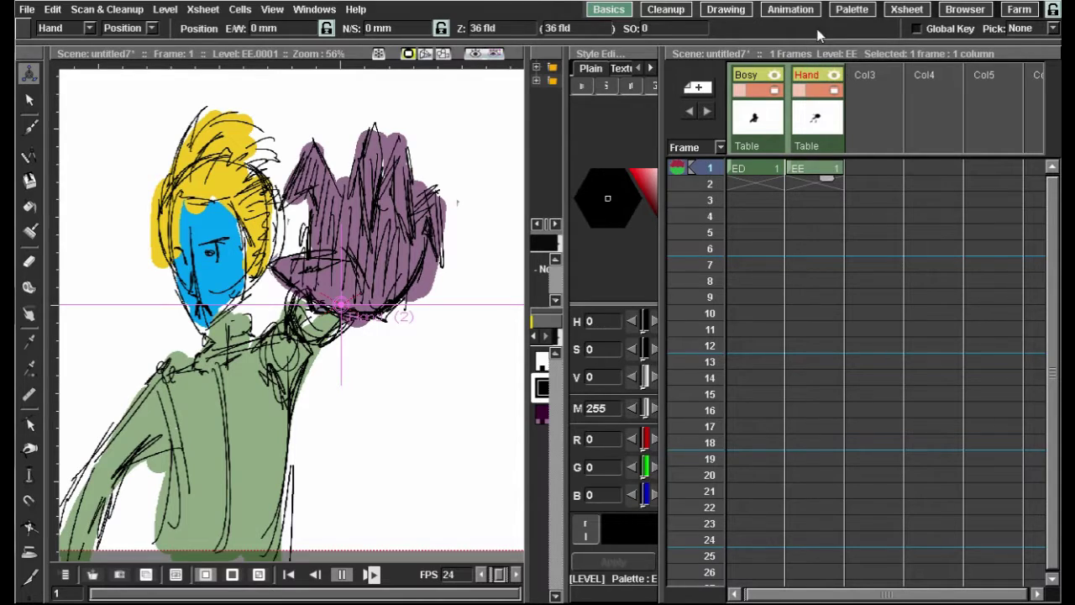
# Return to the Animation room and move the Hand node slightly farther from the Bosy node in the FX schematic
pyautogui.click(811, 14)
pyautogui.scroll(-3, 383, 286)
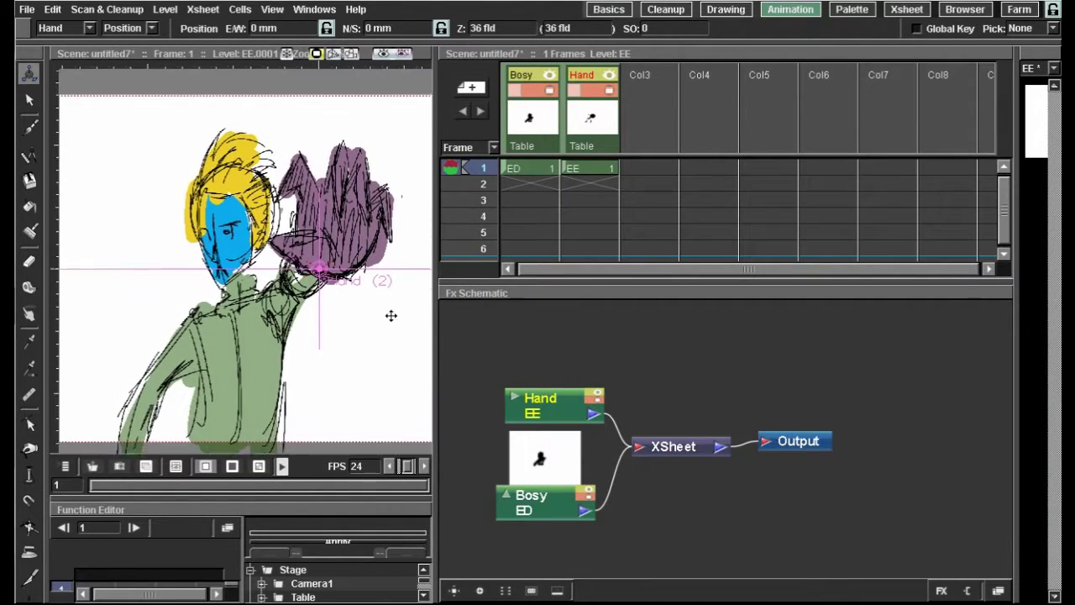
pyautogui.scroll(3, 424, 262)
pyautogui.moveTo(546, 398); pyautogui.dragTo(525, 375)
pyautogui.rightClick(526, 375)
pyautogui.click(502, 330)
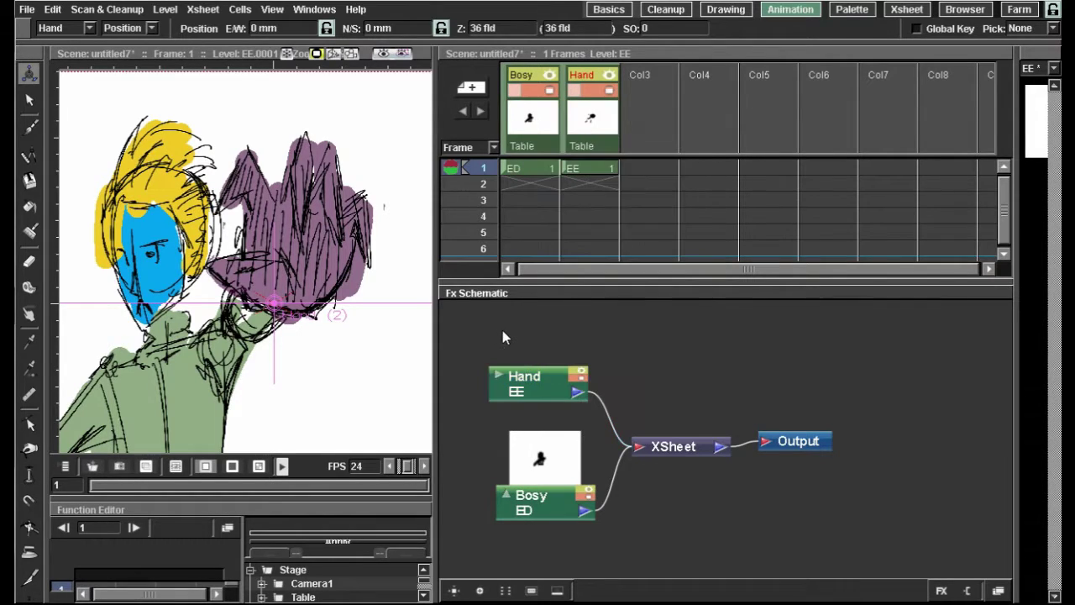
# Insert a Blur effect between the Hand node and XSheet and turn on the viewer preview to check it
pyautogui.rightClick(510, 370)
pyautogui.click(513, 381)
pyautogui.rightClick(514, 374)
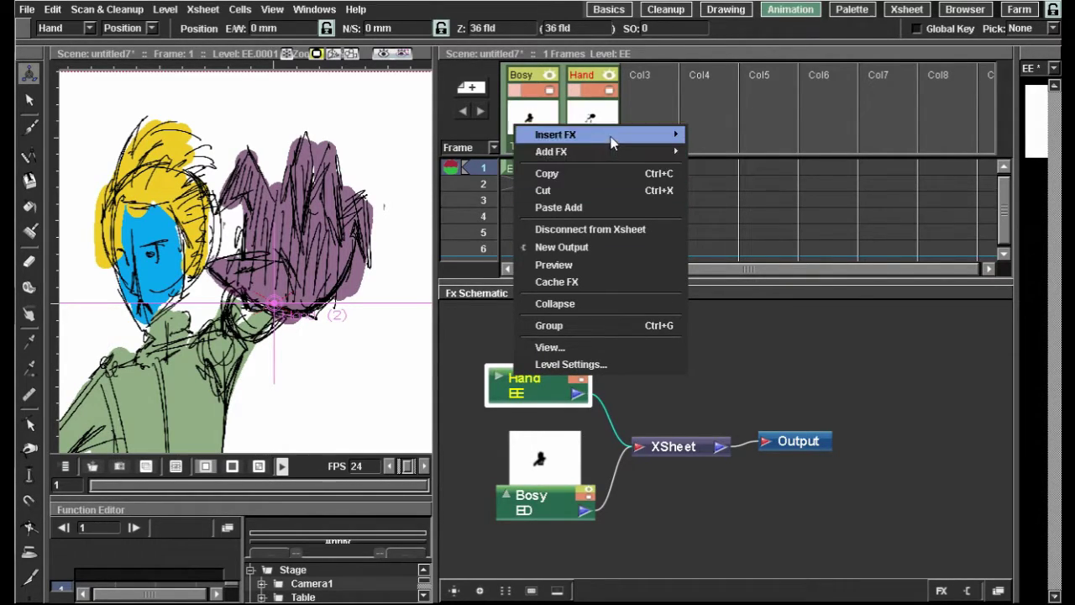
pyautogui.moveTo(613, 142)
pyautogui.moveTo(712, 156)
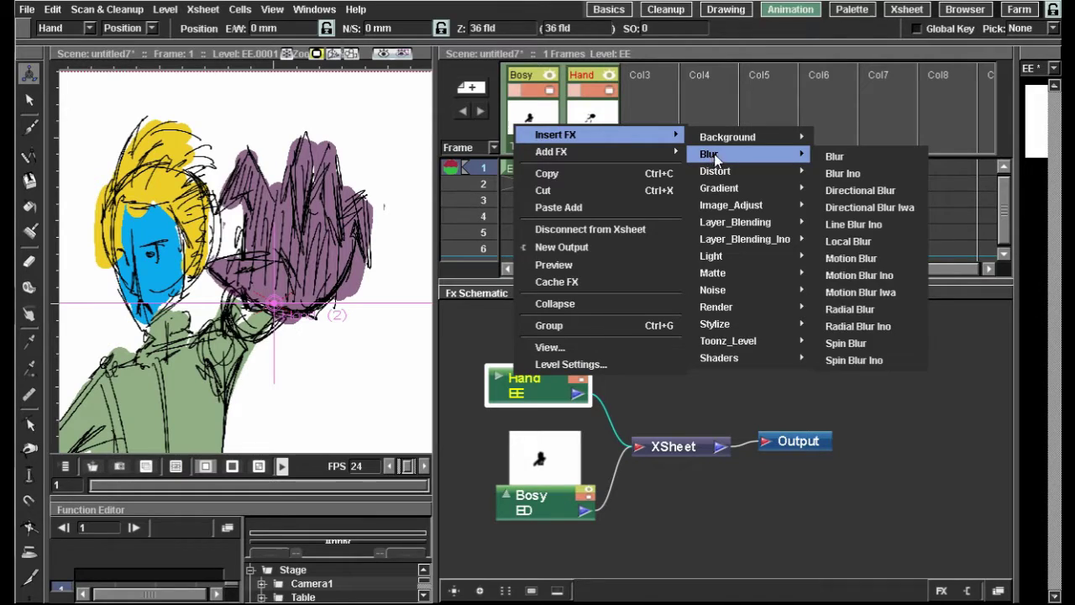
pyautogui.click(840, 157)
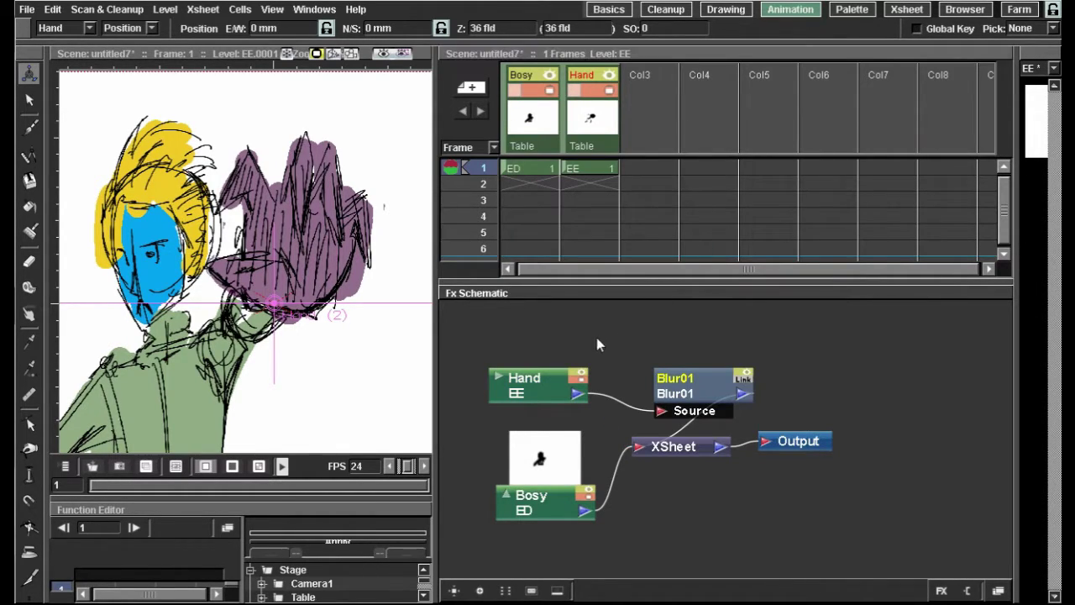
pyautogui.moveTo(684, 378); pyautogui.dragTo(635, 371)
pyautogui.moveTo(350, 117); pyautogui.dragTo(338, 98)
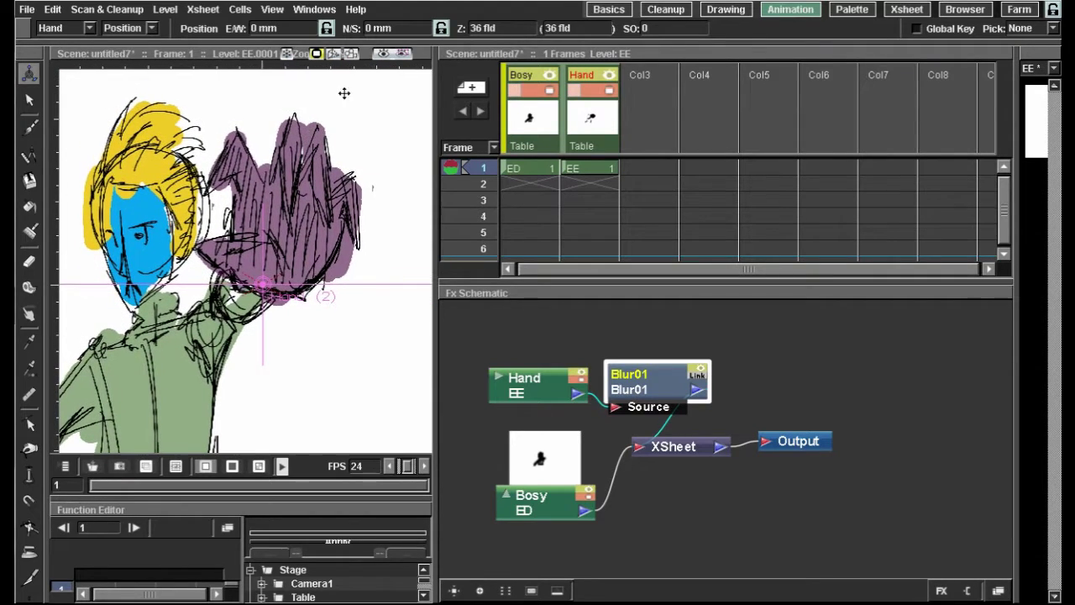
pyautogui.click(382, 56)
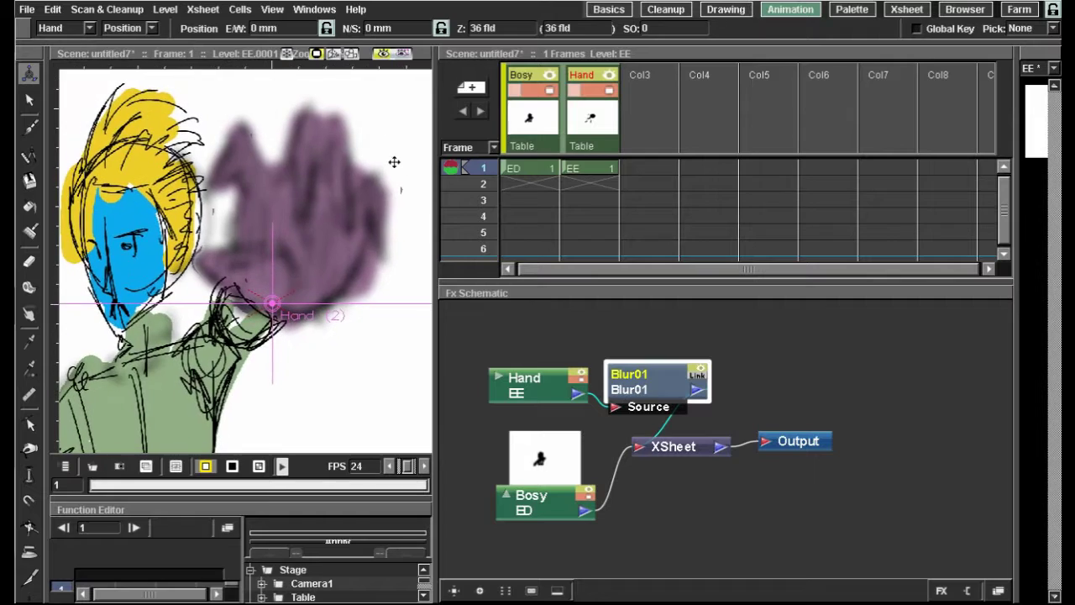
# Delete the Blur effect from the Hand node and insert a Blur effect on the Bosy node instead
pyautogui.rightClick(645, 380)
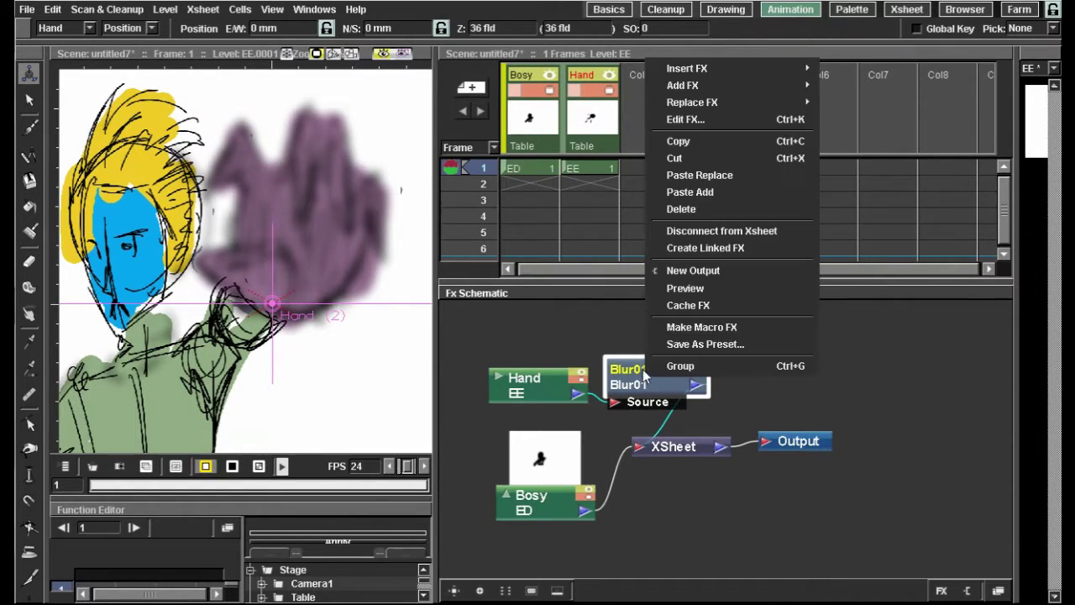
pyautogui.click(693, 210)
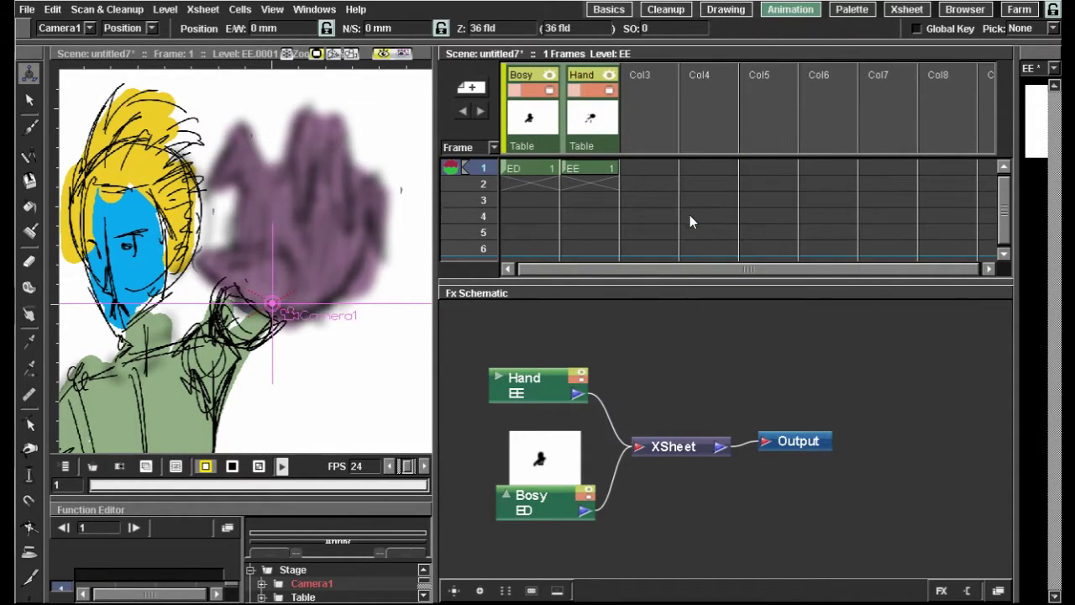
pyautogui.rightClick(546, 519)
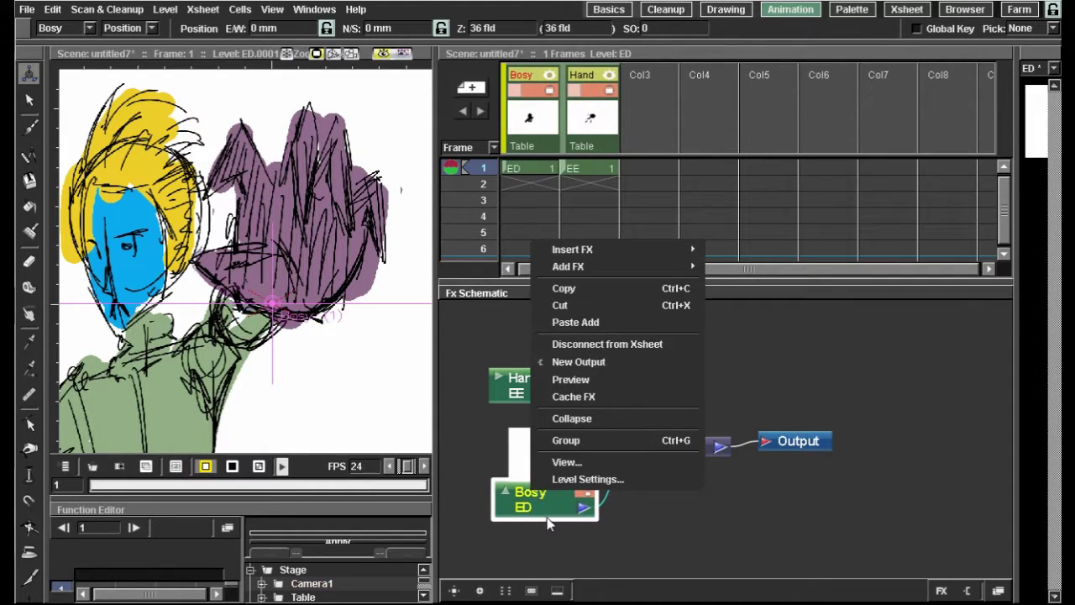
pyautogui.moveTo(639, 248)
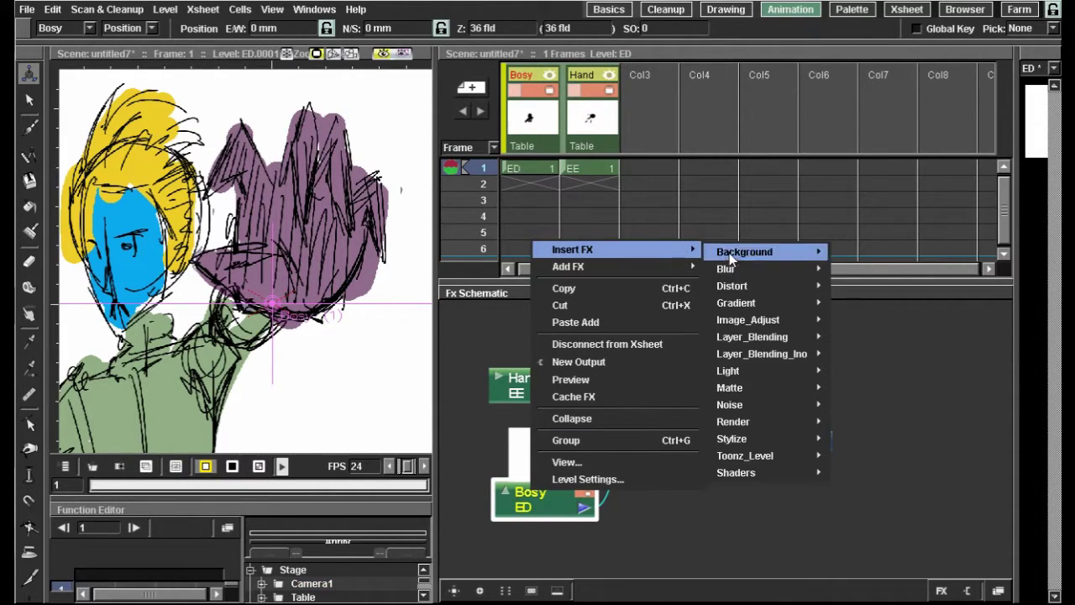
pyautogui.moveTo(752, 268)
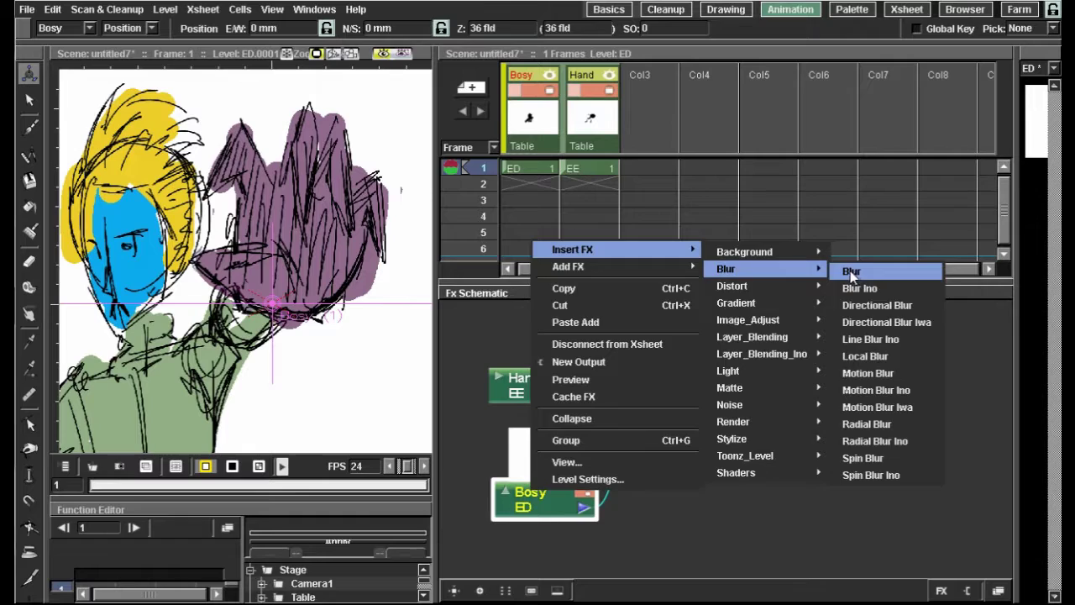
pyautogui.click(852, 274)
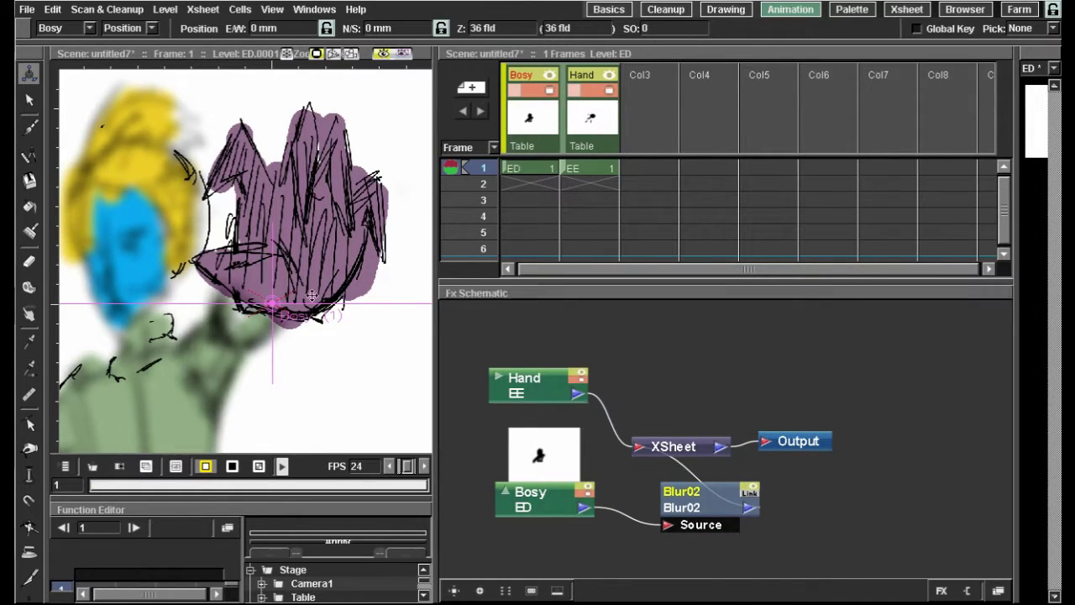
pyautogui.scroll(-3, 327, 312)
pyautogui.moveTo(367, 261); pyautogui.dragTo(377, 241)
pyautogui.scroll(2, 376, 241)
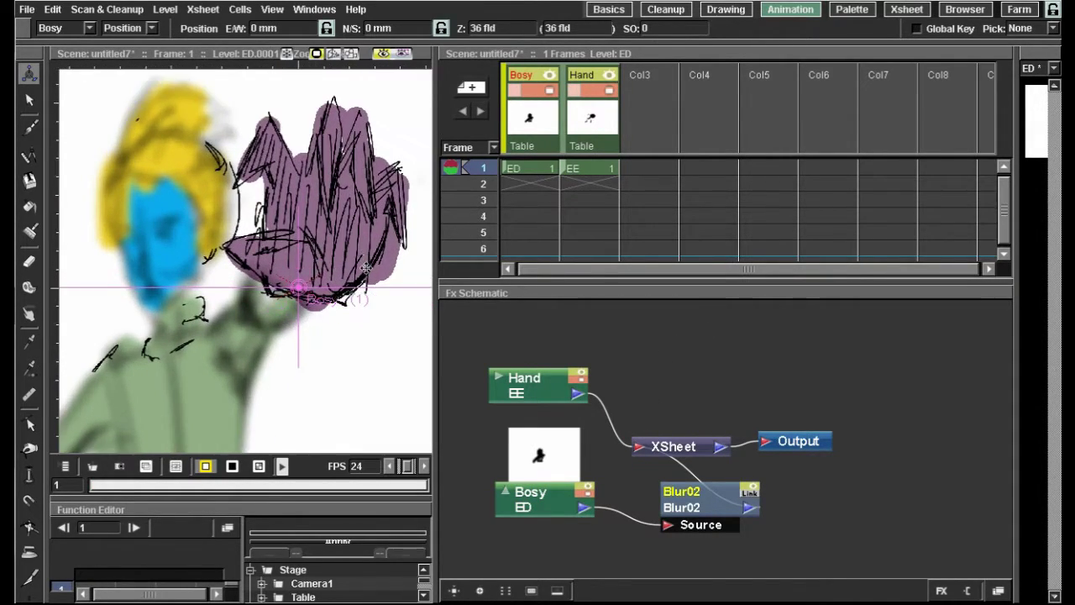
pyautogui.moveTo(311, 307); pyautogui.dragTo(339, 260)
pyautogui.scroll(-2, 339, 261)
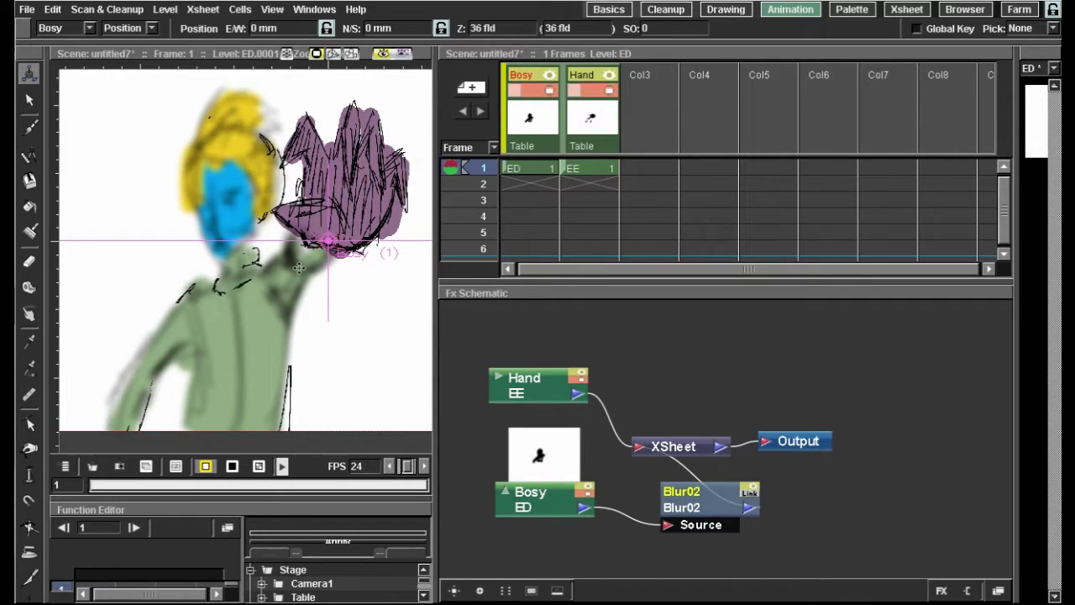
# In the Basics room, erase the stray lines around the torso on the Hand level and turn on the viewer preview
pyautogui.click(611, 10)
pyautogui.moveTo(180, 233)
pyautogui.mouseDown()
pyautogui.moveTo(249, 200)
pyautogui.moveTo(286, 160)
pyautogui.mouseUp()
pyautogui.click(820, 167)
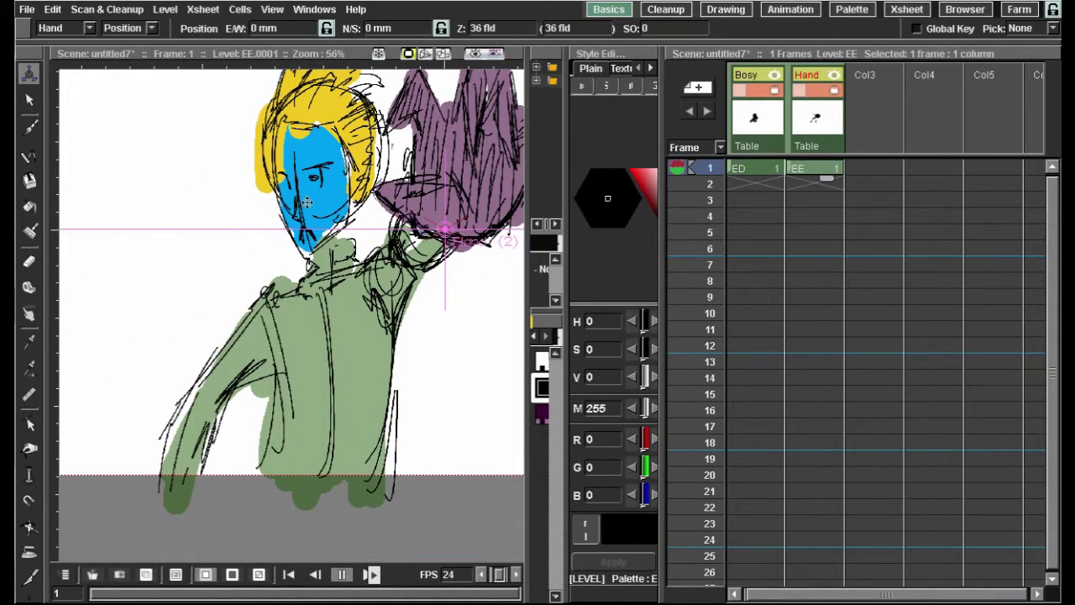
pyautogui.click(29, 261)
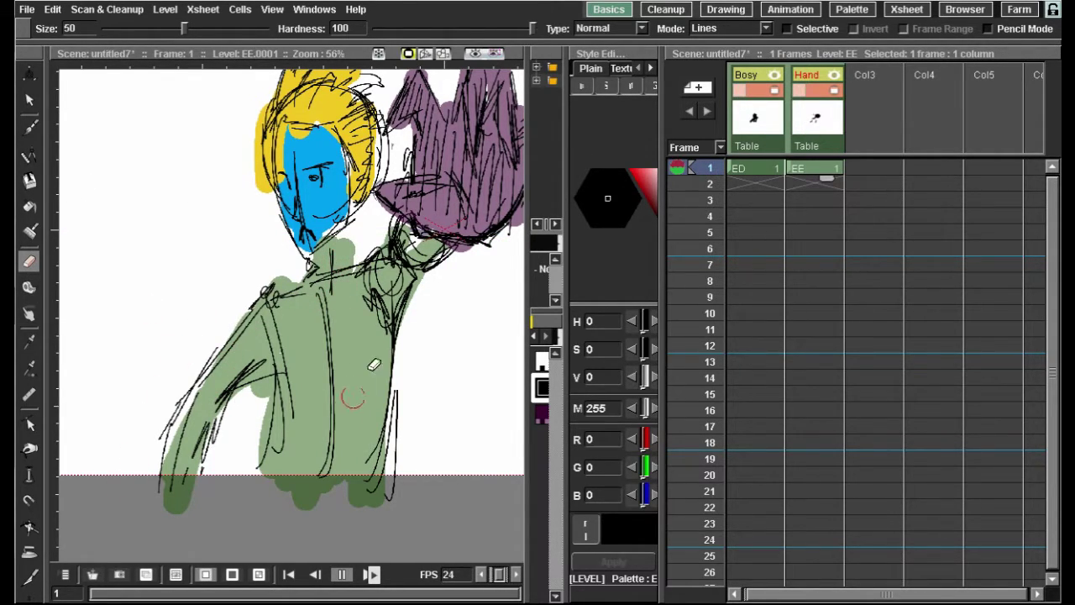
pyautogui.moveTo(394, 390); pyautogui.dragTo(382, 493)
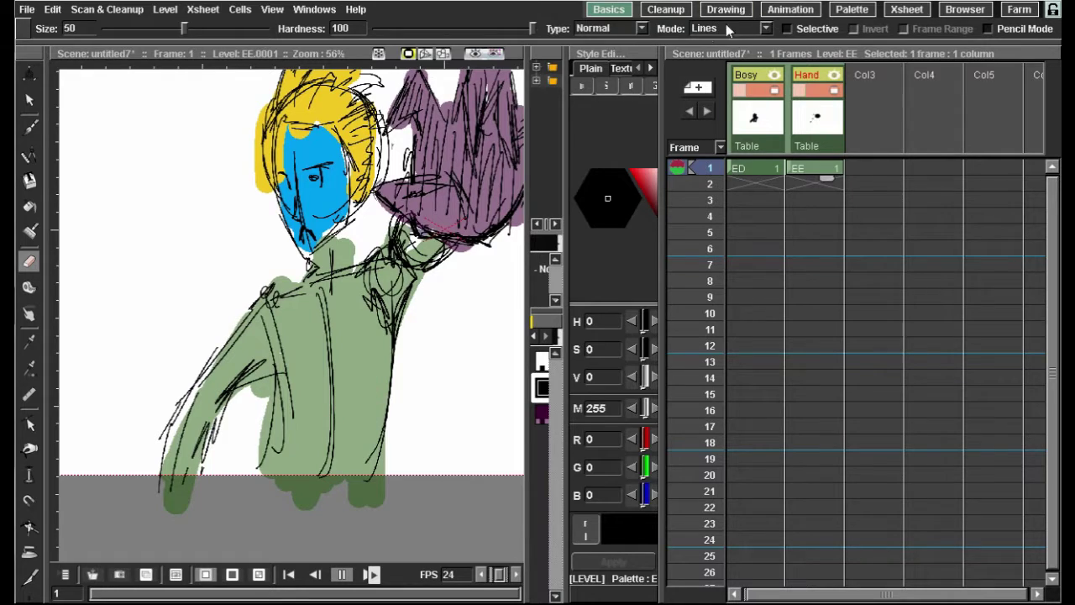
pyautogui.click(473, 54)
# Return to the Animation room and erase the remaining stray Hand lines beside the lowered arm's shoulder
pyautogui.click(790, 10)
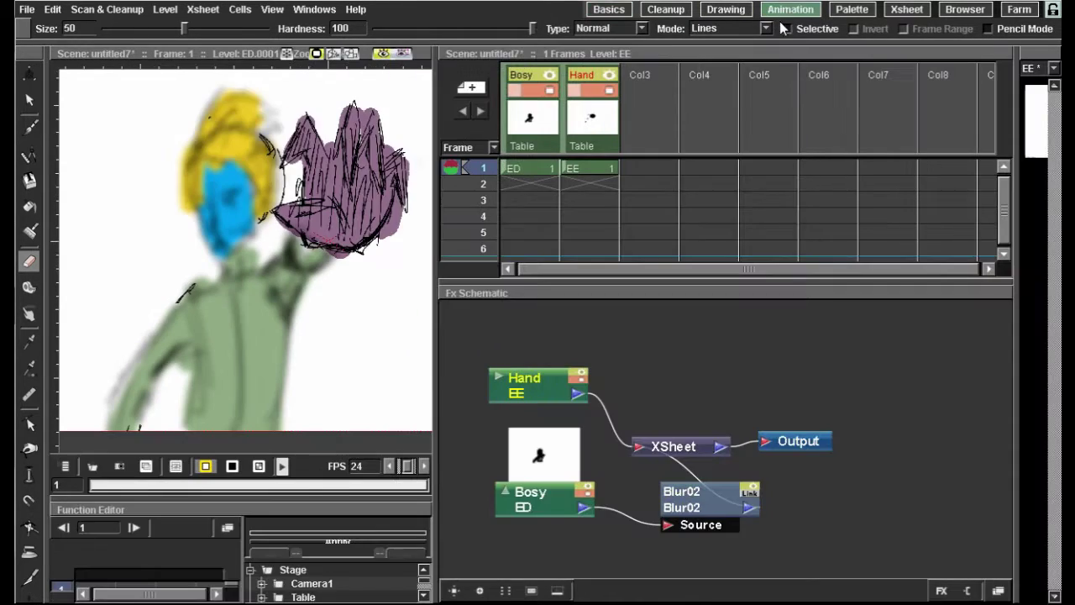
pyautogui.moveTo(146, 293)
pyautogui.mouseDown()
pyautogui.moveTo(119, 285)
pyautogui.moveTo(147, 290)
pyautogui.moveTo(127, 317)
pyautogui.moveTo(126, 372)
pyautogui.mouseUp()
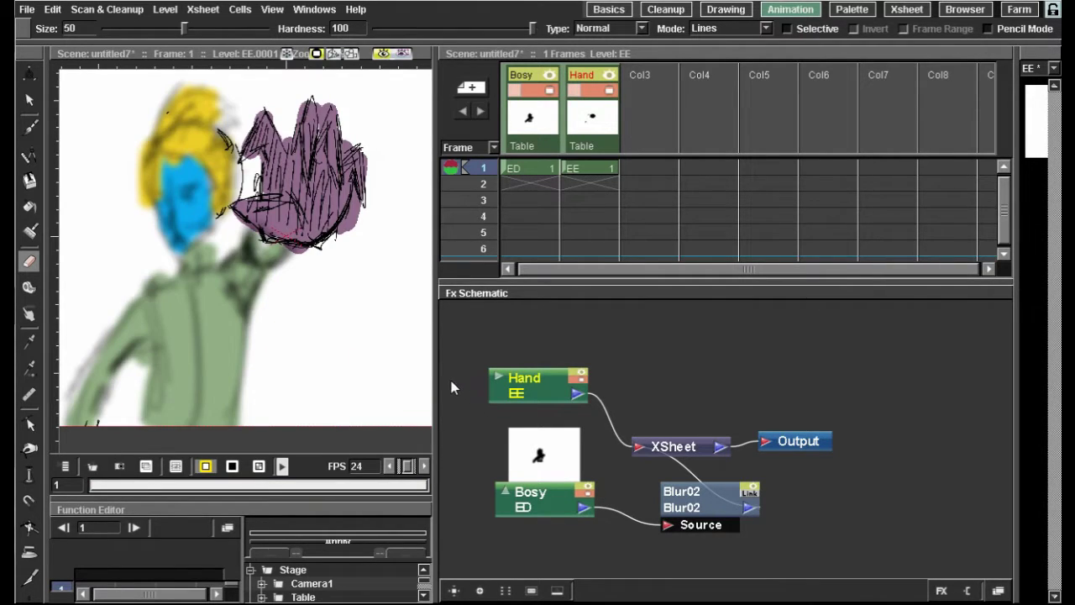
pyautogui.scroll(-4, 359, 280)
pyautogui.scroll(2, 329, 243)
# Set the blur value of the Bosy node's Blur effect to 4 and check the softened body in the preview
pyautogui.click(544, 508)
pyautogui.press('a')
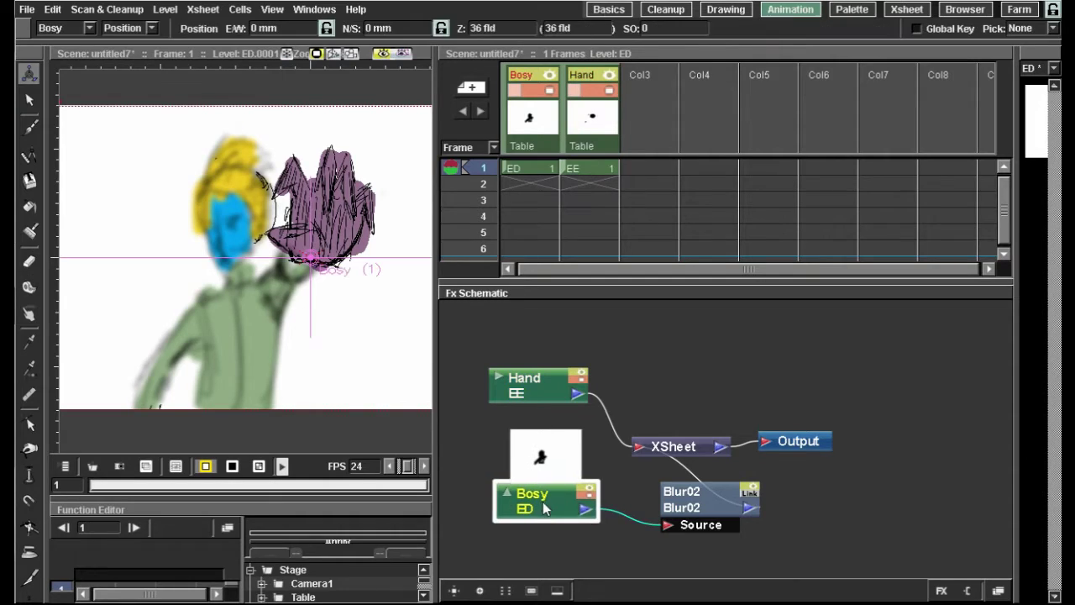
pyautogui.doubleClick(679, 504)
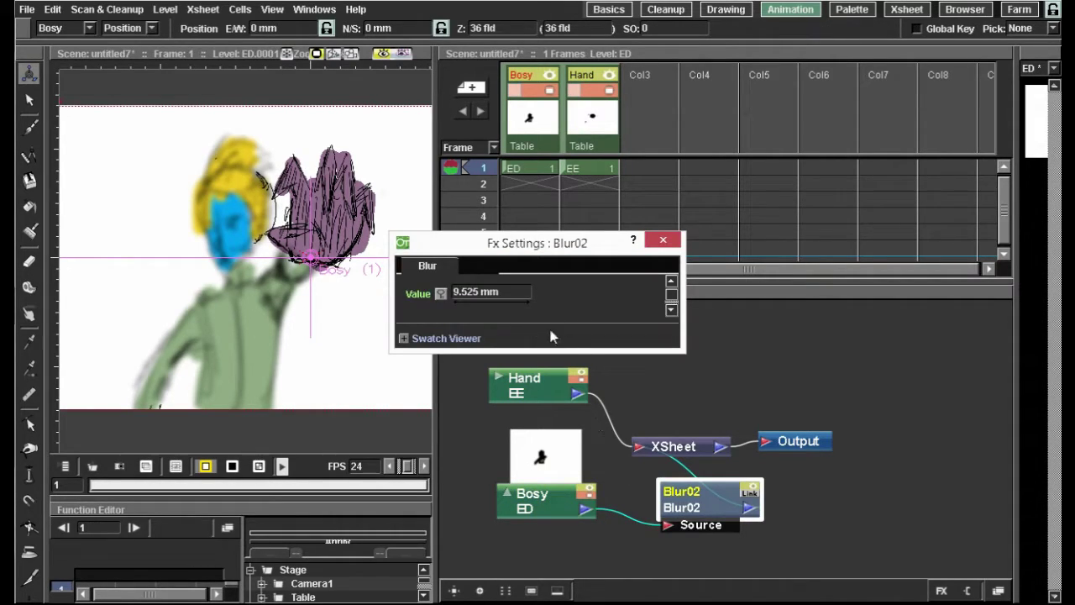
pyautogui.moveTo(506, 291); pyautogui.dragTo(428, 291)
pyautogui.write('4')
pyautogui.press('Return')
pyautogui.click(663, 239)
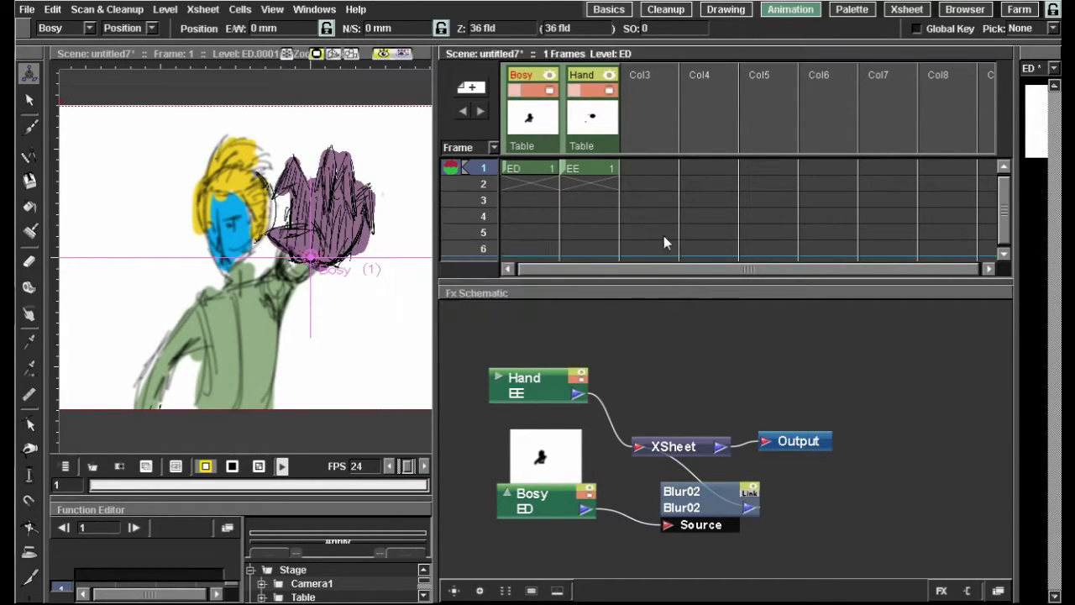
pyautogui.scroll(3, 262, 230)
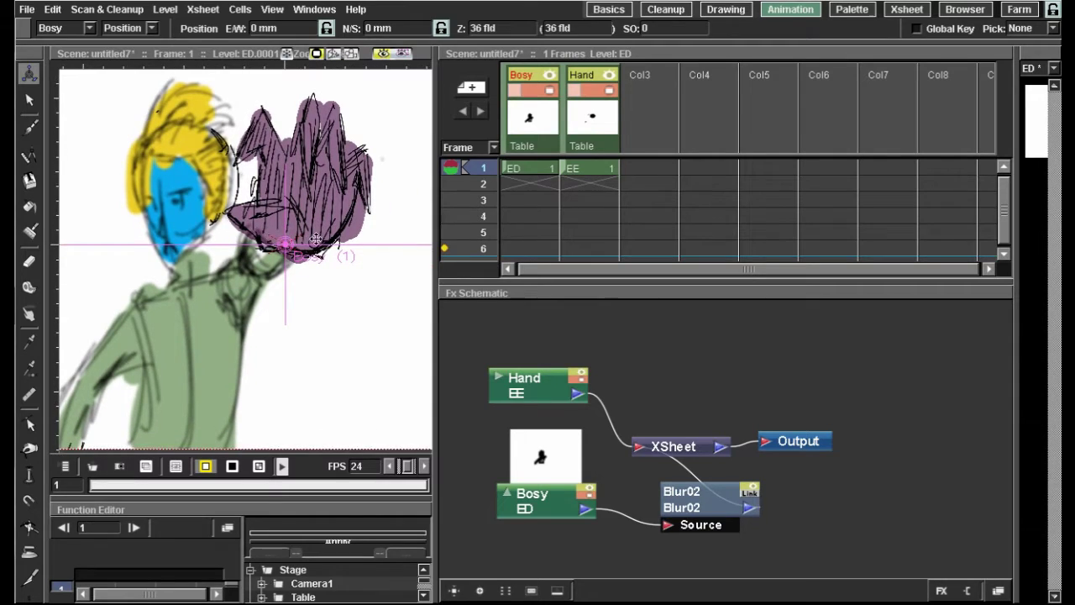
pyautogui.moveTo(317, 252); pyautogui.dragTo(304, 189)
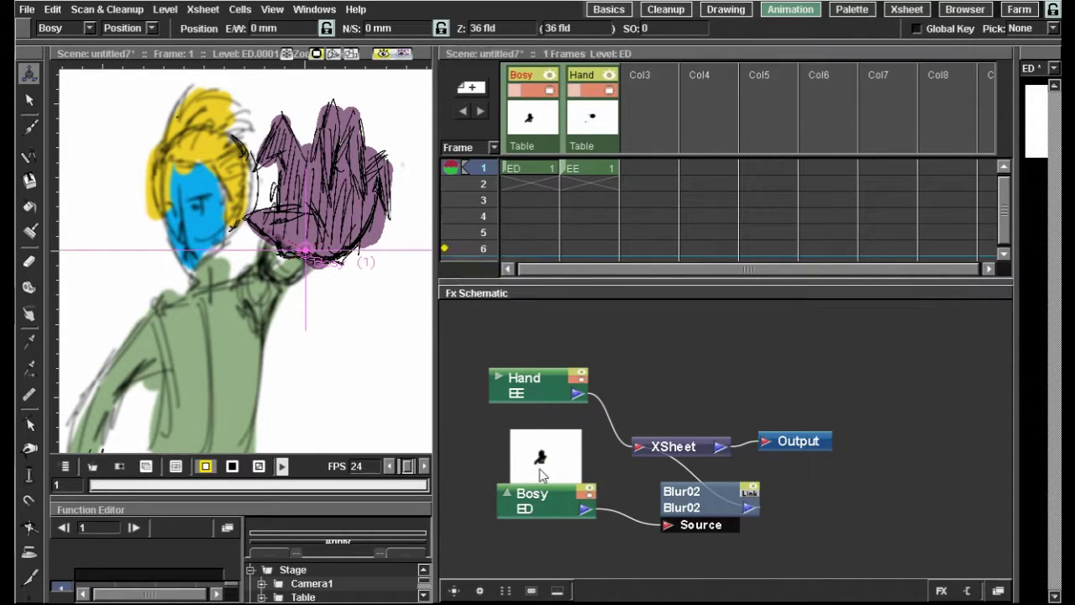
# Delete the Blur effect from the Bosy node and return to the Basics room
pyautogui.rightClick(675, 506)
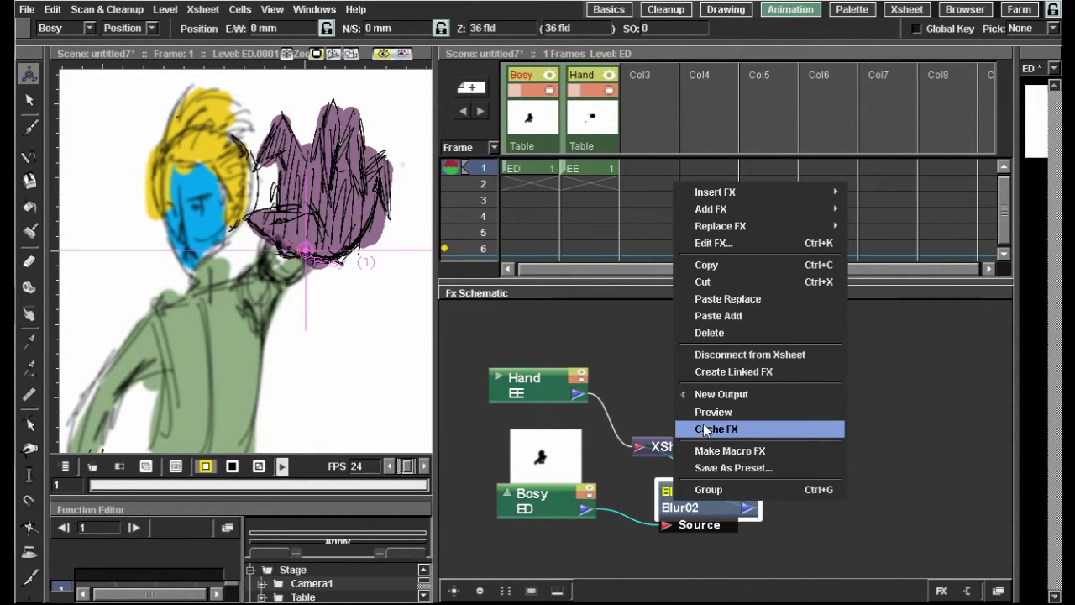
pyautogui.click(715, 330)
pyautogui.click(608, 9)
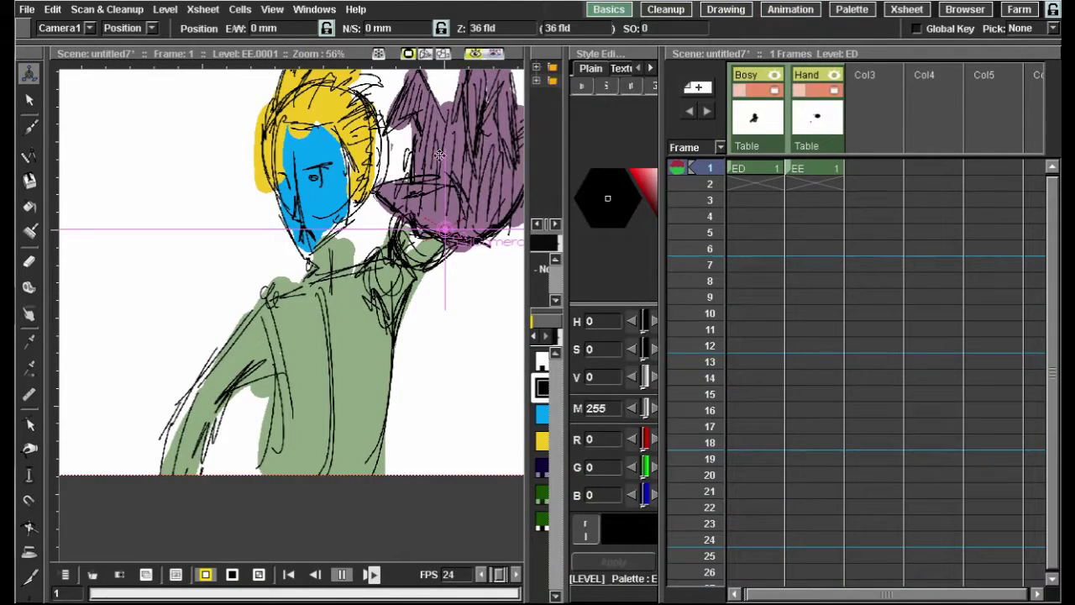
# Start a new level in the third column with a short test brush stroke beside the face and erase that stroke
pyautogui.scroll(3, 239, 238)
pyautogui.scroll(2, 223, 188)
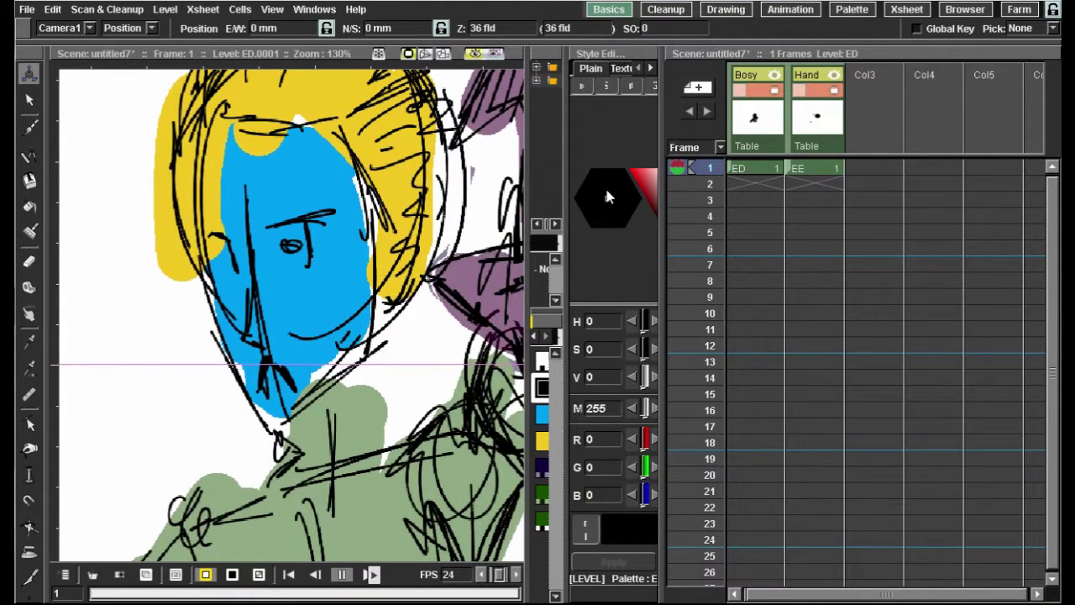
pyautogui.click(876, 172)
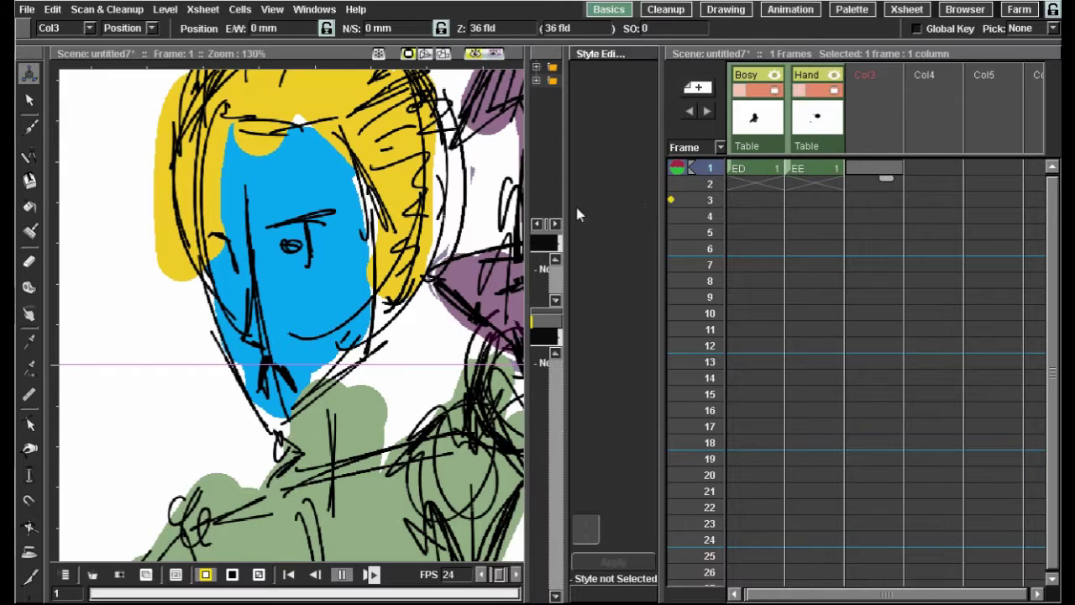
pyautogui.click(30, 130)
pyautogui.moveTo(568, 198); pyautogui.dragTo(689, 210)
pyautogui.moveTo(75, 220); pyautogui.dragTo(80, 285)
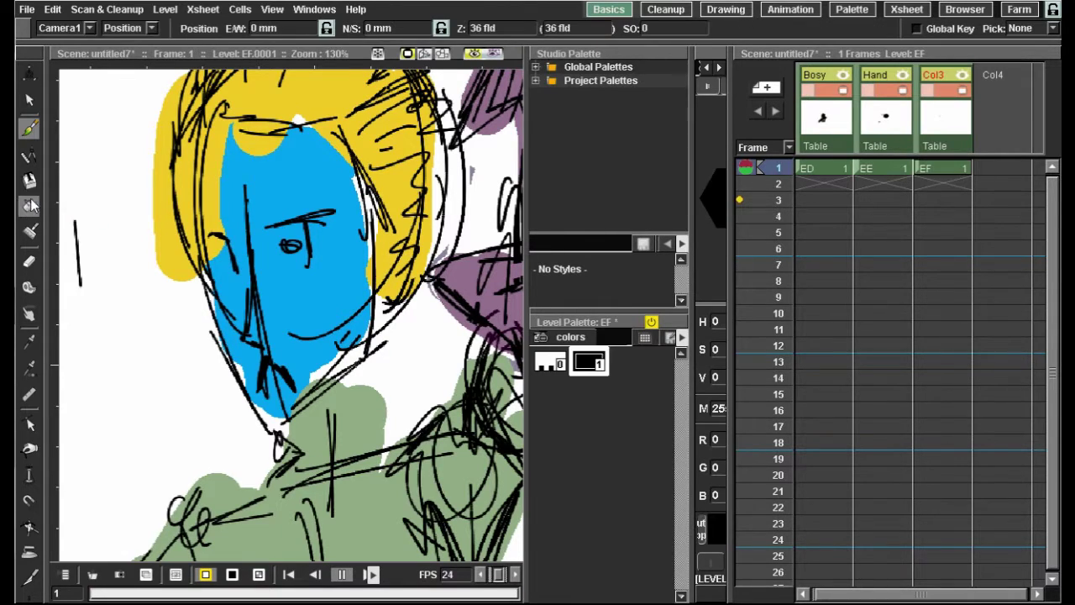
pyautogui.click(29, 263)
pyautogui.moveTo(89, 232); pyautogui.dragTo(95, 251)
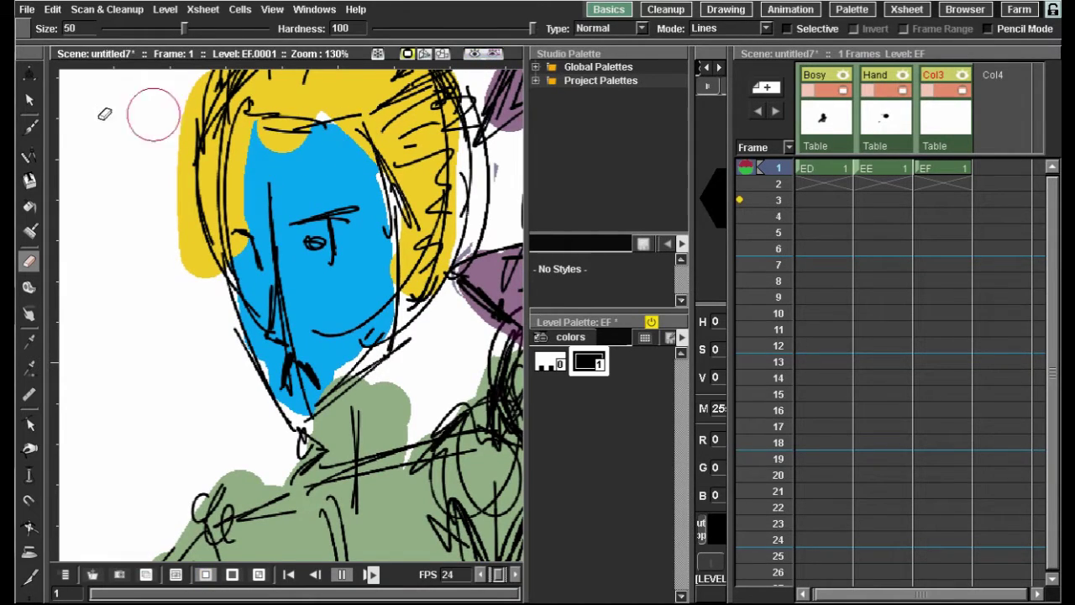
# Add a new style to the third column's level palette and make it white for the brush
pyautogui.click(29, 128)
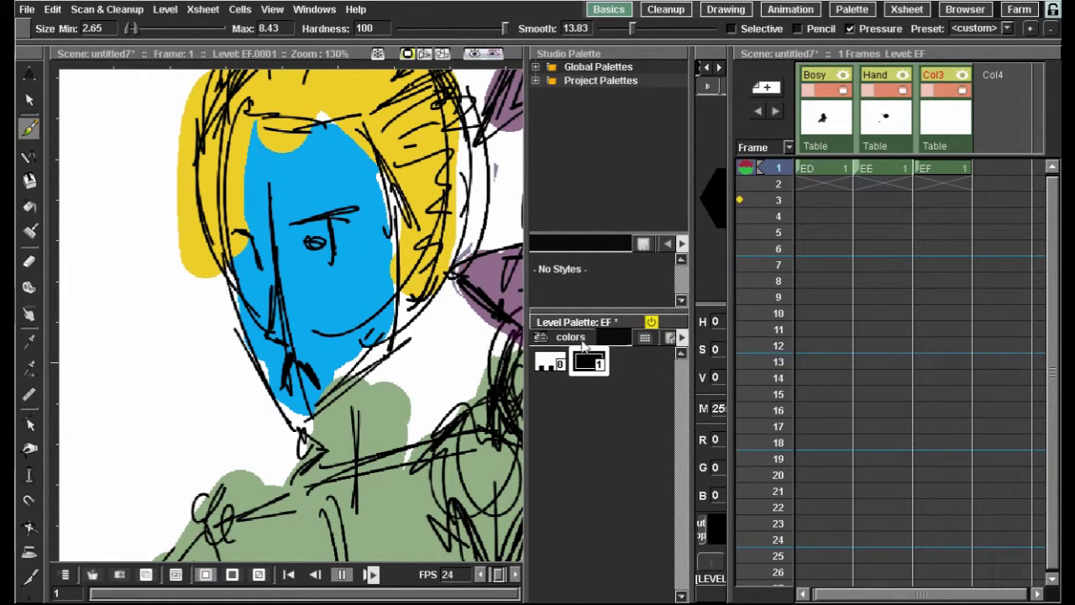
pyautogui.rightClick(604, 435)
pyautogui.click(631, 398)
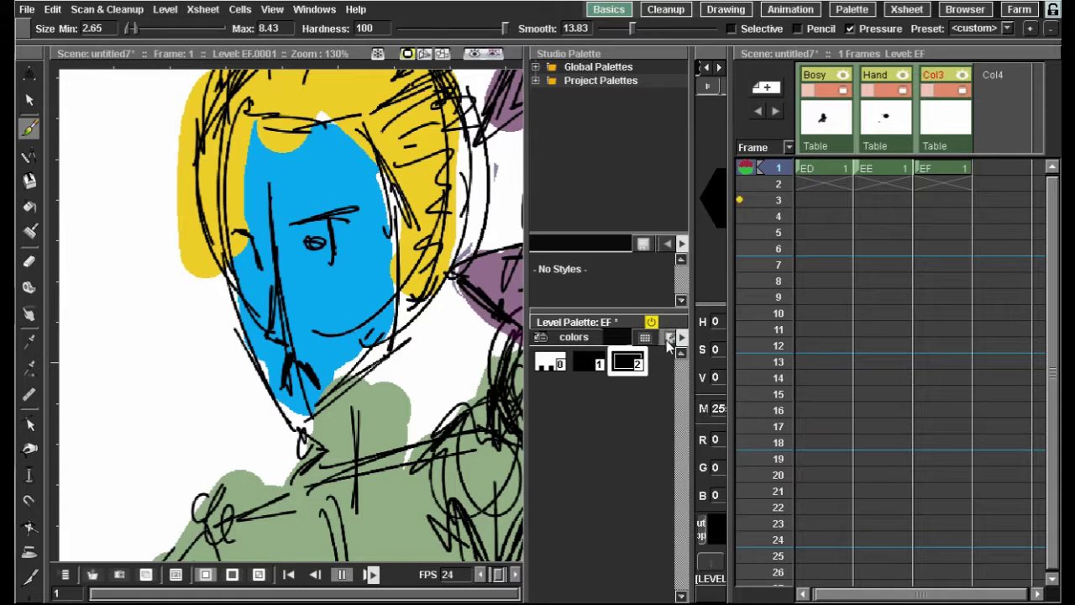
pyautogui.moveTo(692, 282); pyautogui.dragTo(612, 299)
# Paint both eyes white on the third column's level and draw a small black mark beside the face
pyautogui.click(937, 172)
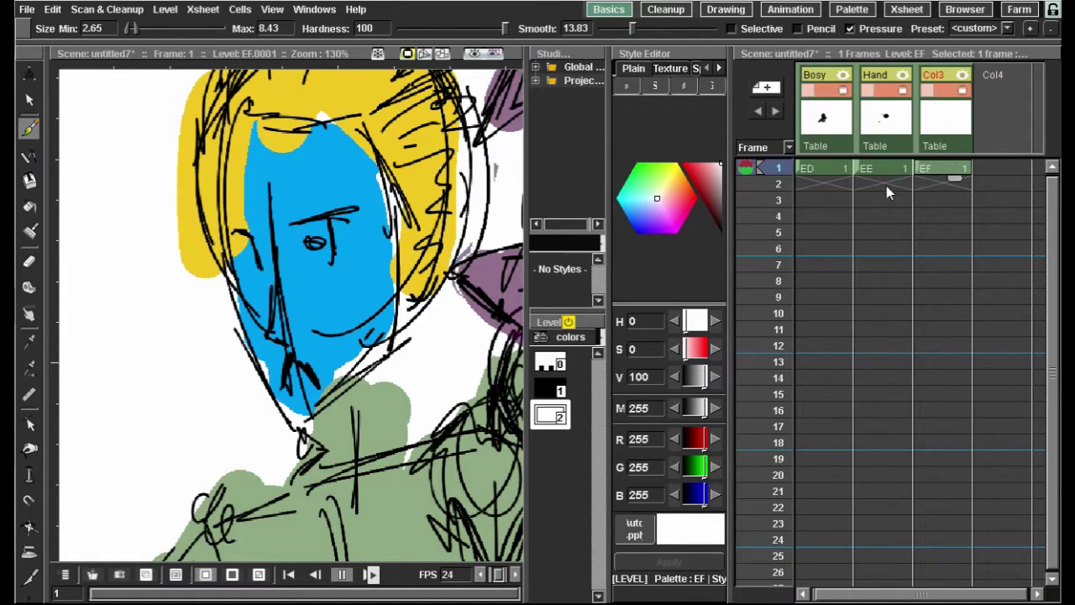
pyautogui.scroll(2, 294, 203)
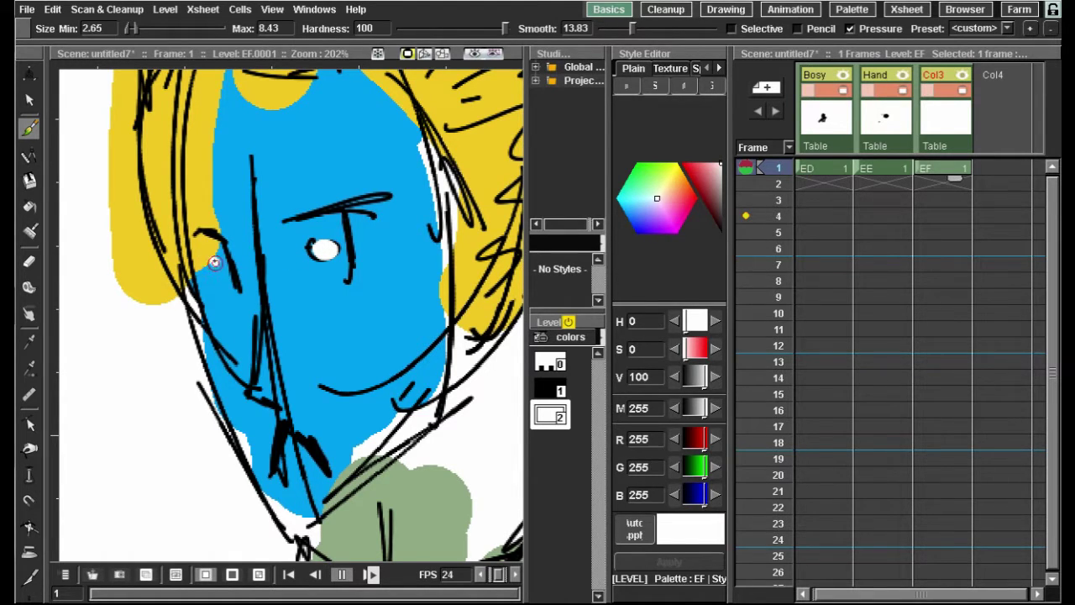
pyautogui.scroll(-3, 258, 288)
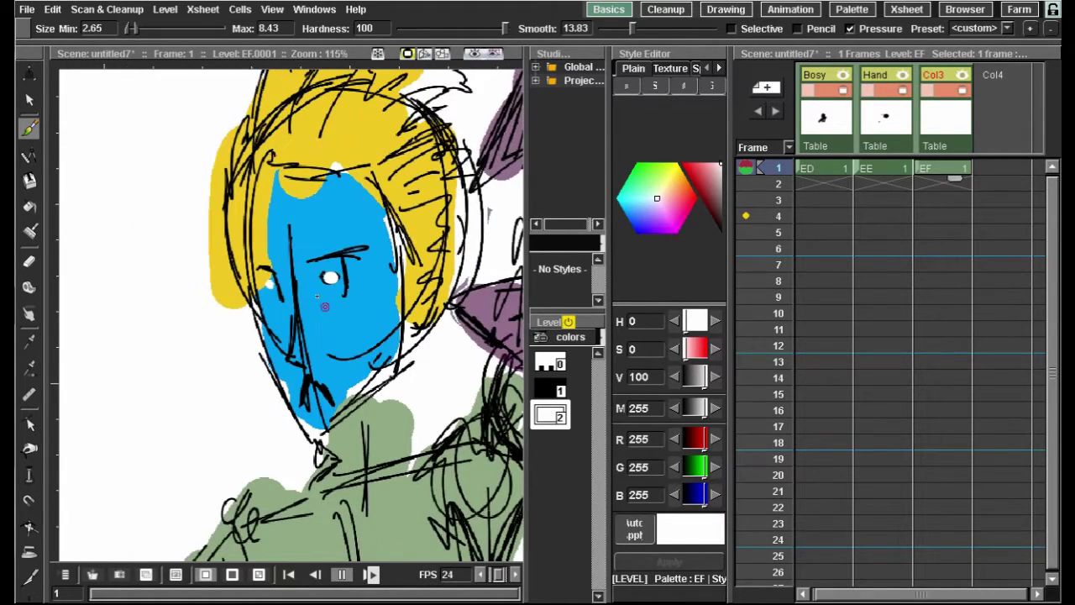
pyautogui.scroll(2, 315, 262)
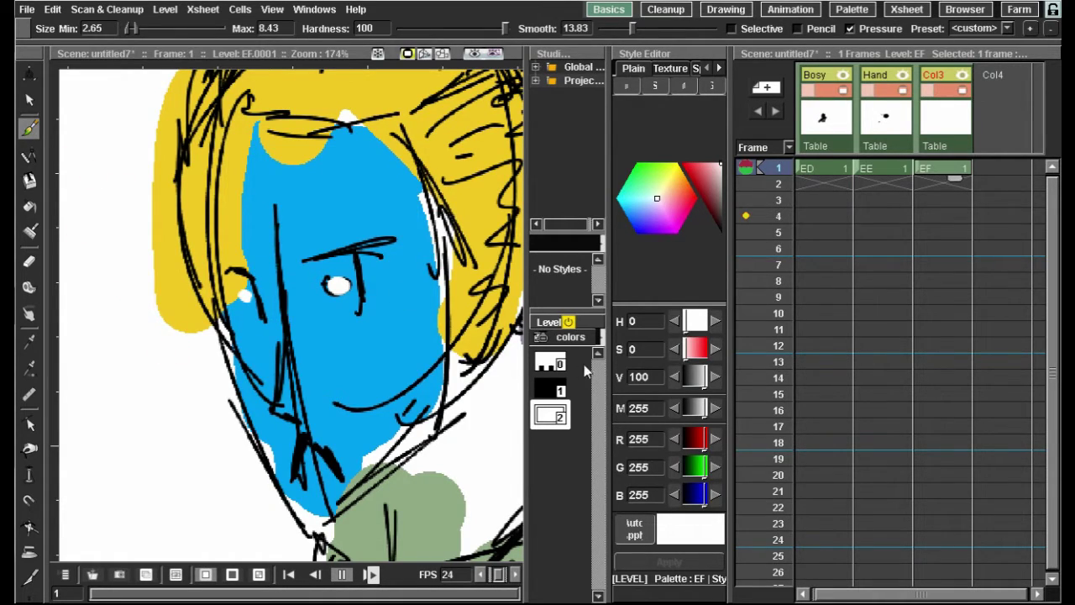
pyautogui.click(550, 388)
pyautogui.moveTo(153, 390)
pyautogui.mouseDown()
pyautogui.moveTo(113, 404)
pyautogui.moveTo(121, 387)
pyautogui.moveTo(136, 422)
pyautogui.mouseUp()
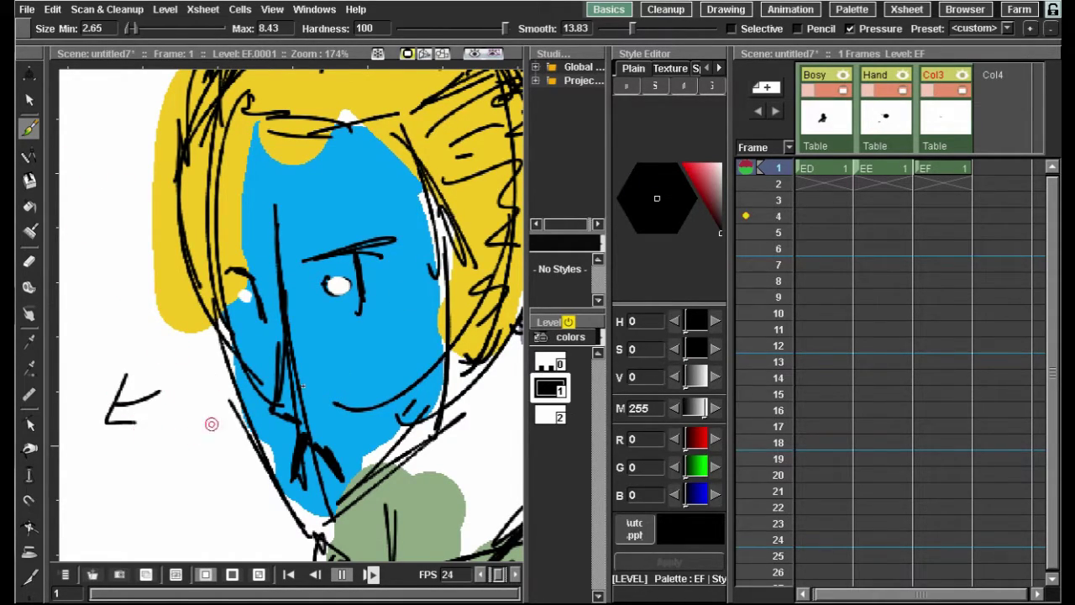
# Rename the third column to light in the Basics room and return to the Animation room with its drawing selected
pyautogui.click(791, 9)
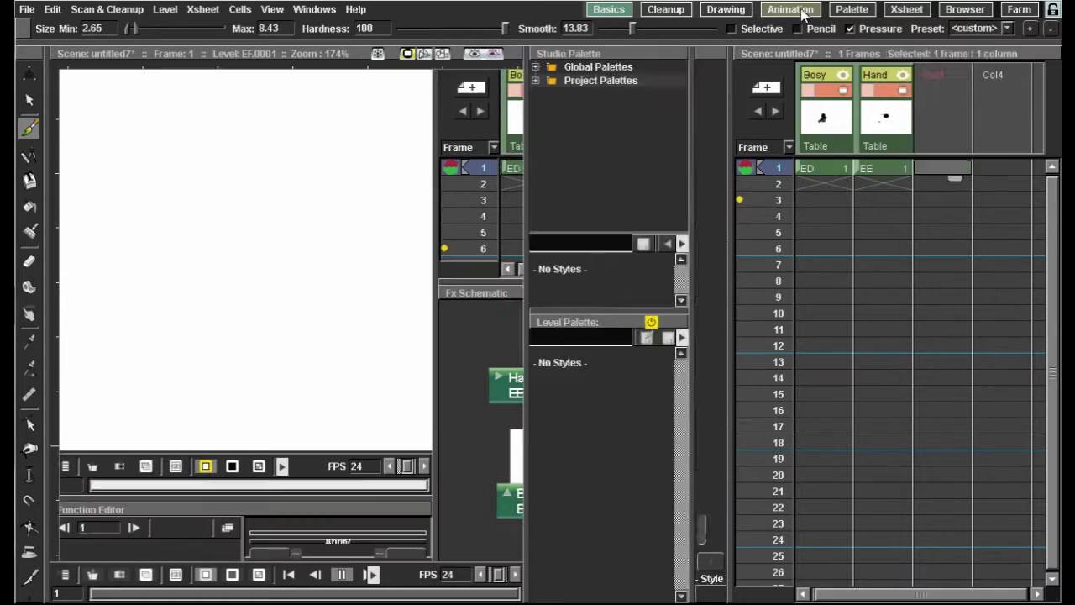
pyautogui.moveTo(489, 392); pyautogui.dragTo(500, 442)
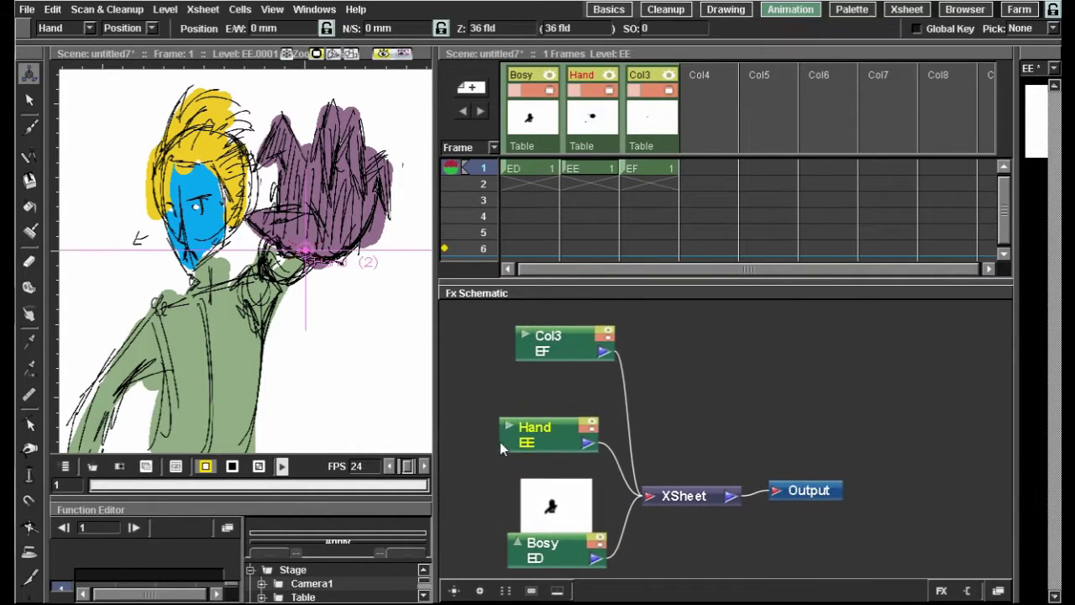
pyautogui.click(538, 337)
pyautogui.click(609, 9)
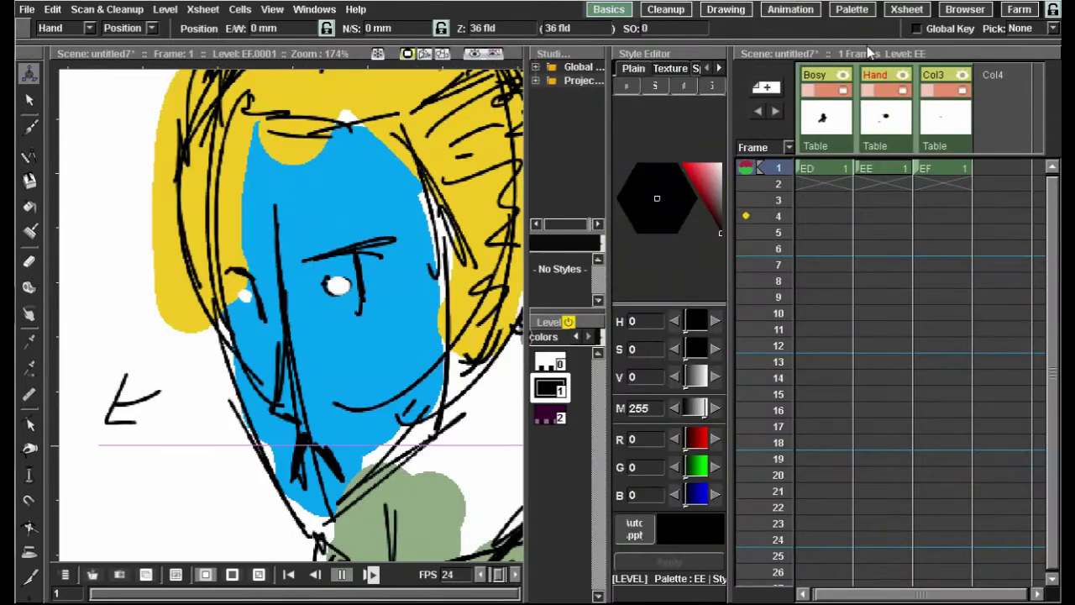
pyautogui.doubleClick(934, 75)
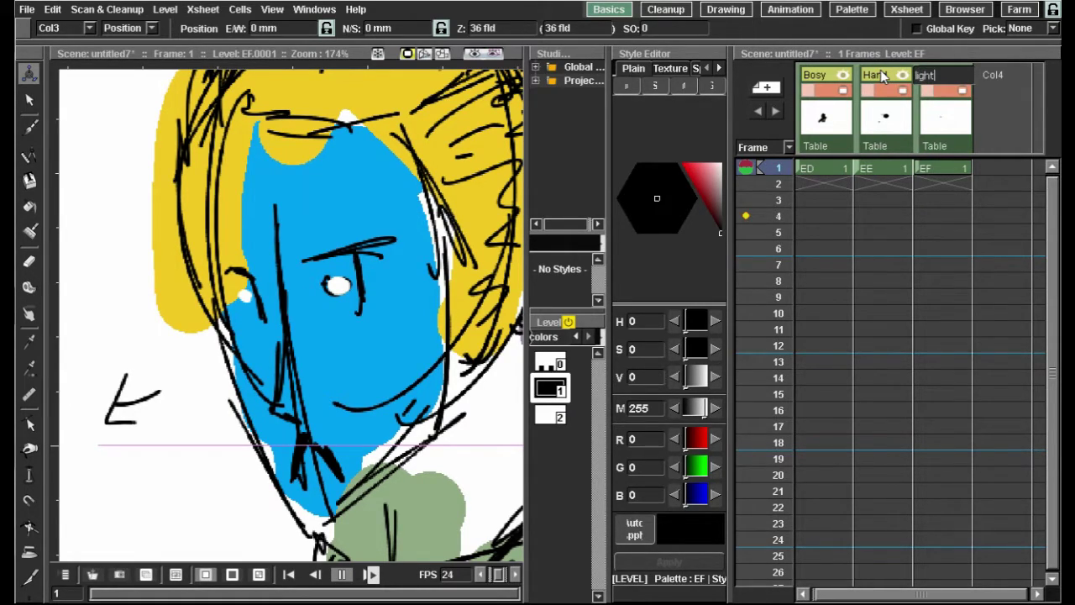
pyautogui.write('light')
pyautogui.click(984, 205)
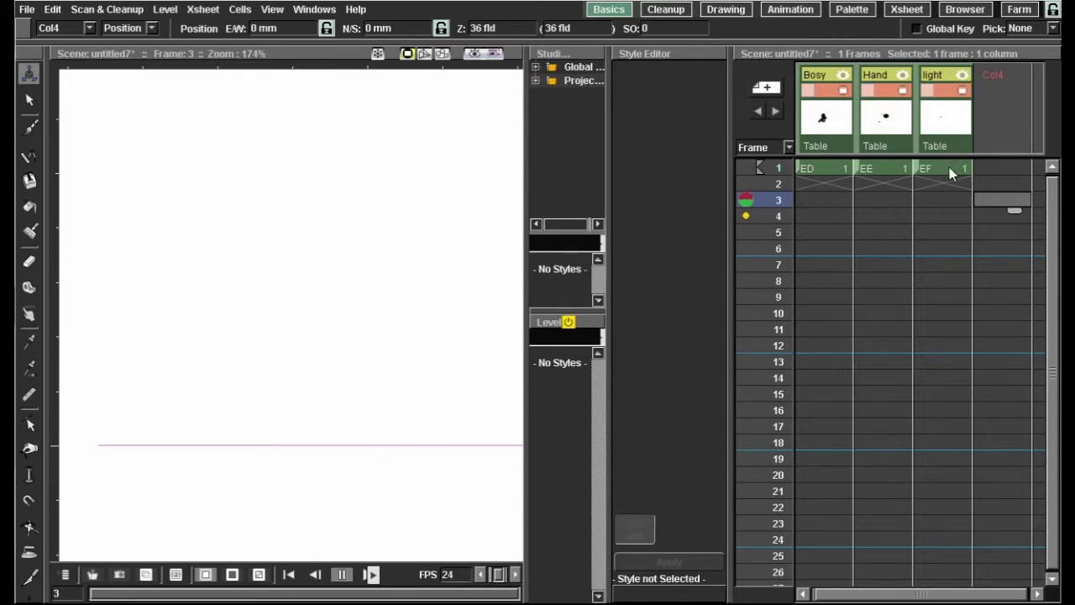
pyautogui.click(949, 168)
pyautogui.click(790, 9)
pyautogui.scroll(4, 195, 211)
pyautogui.moveTo(327, 223); pyautogui.dragTo(367, 315)
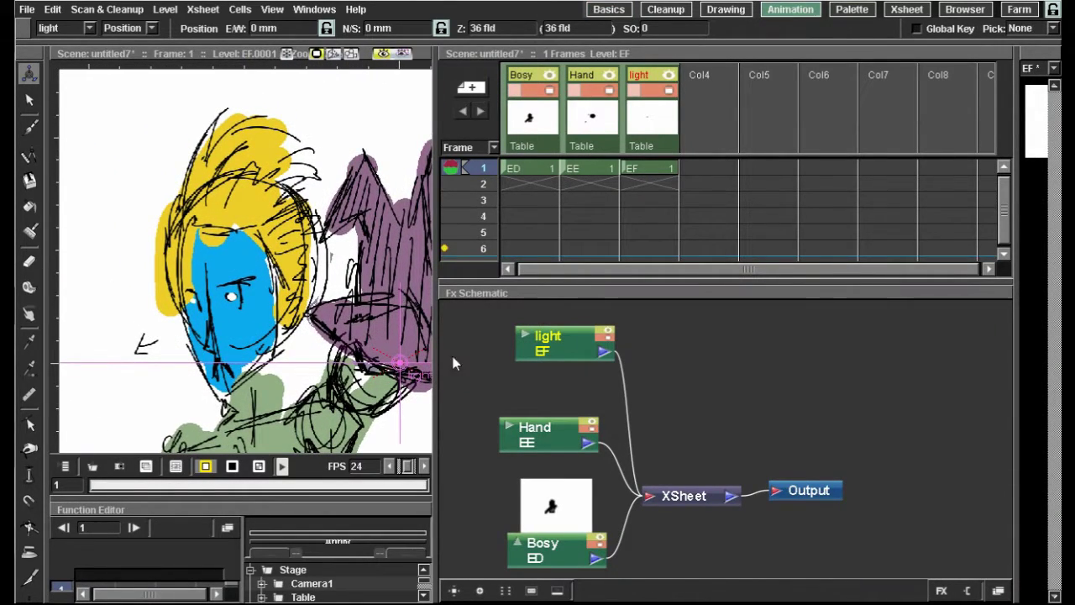
# Try a Fog Ino light effect on the light node and delete it again
pyautogui.rightClick(546, 338)
pyautogui.moveTo(675, 351)
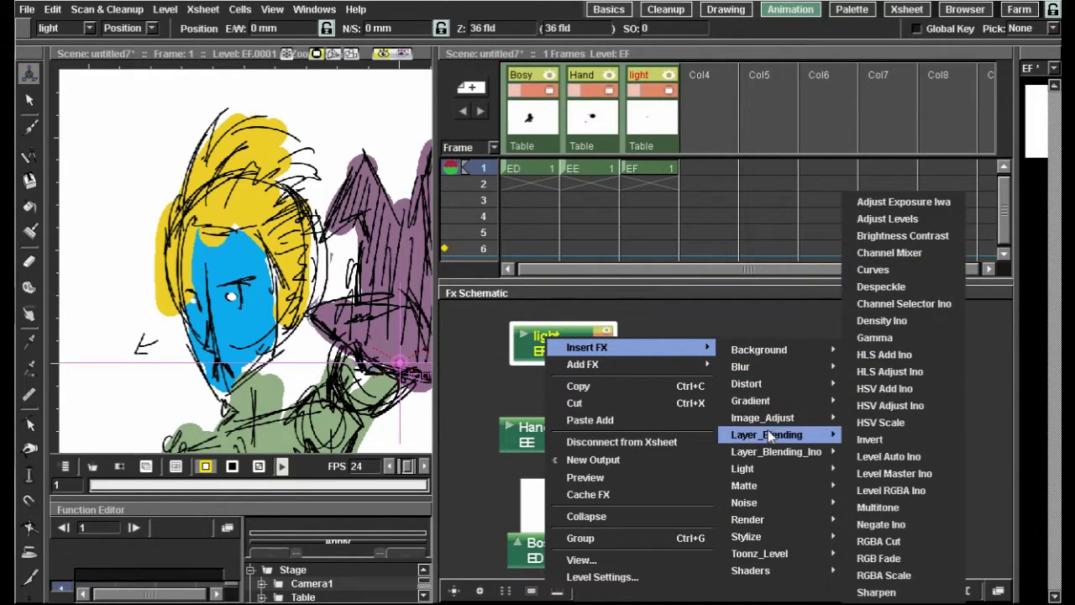
pyautogui.moveTo(770, 469)
pyautogui.click(872, 507)
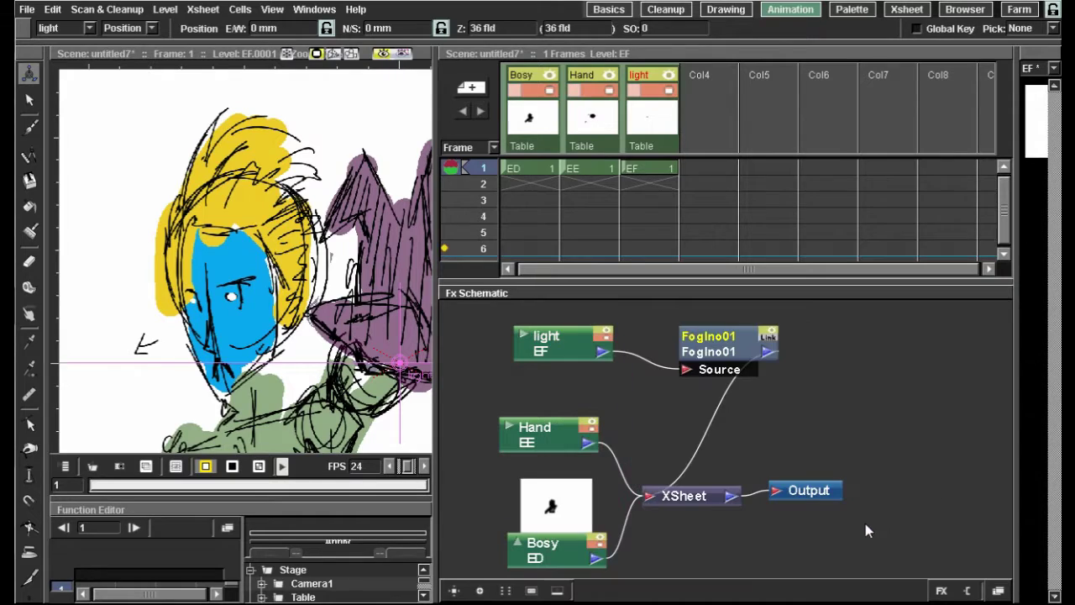
pyautogui.rightClick(707, 350)
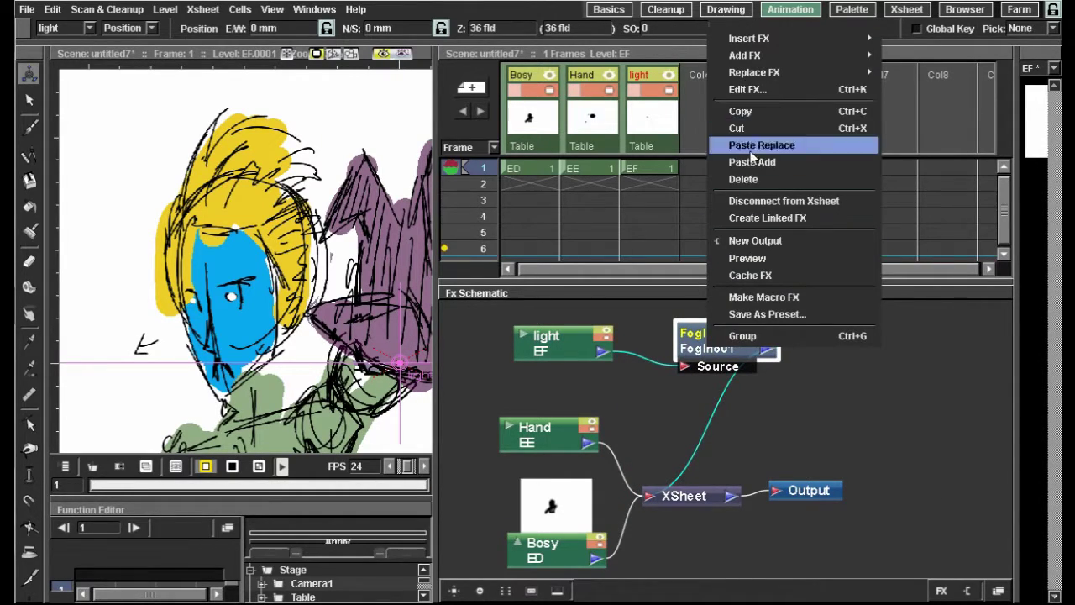
pyautogui.click(744, 178)
pyautogui.press('Delete')
# Insert a Glow effect from the Light category on the light node and examine the glowing eyes in the preview
pyautogui.rightClick(573, 351)
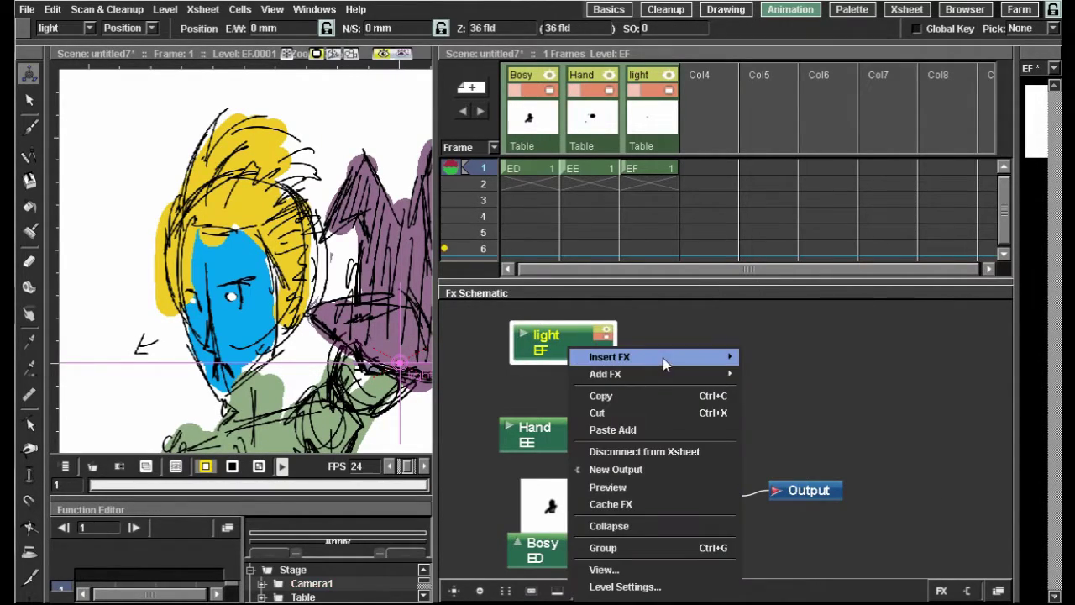
pyautogui.moveTo(731, 378)
pyautogui.moveTo(793, 477)
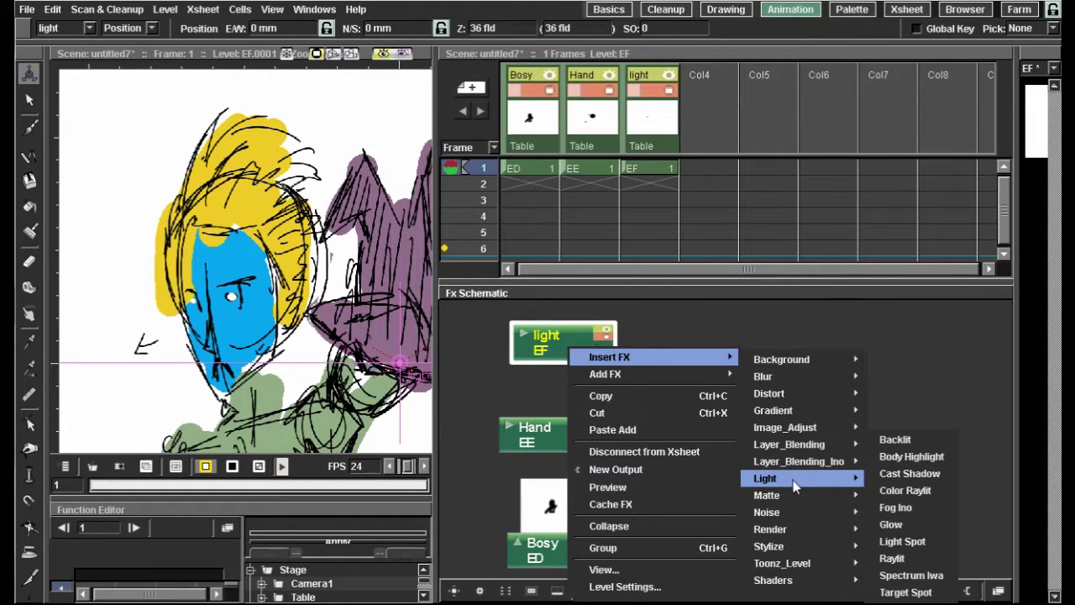
pyautogui.click(899, 525)
pyautogui.scroll(5, 333, 241)
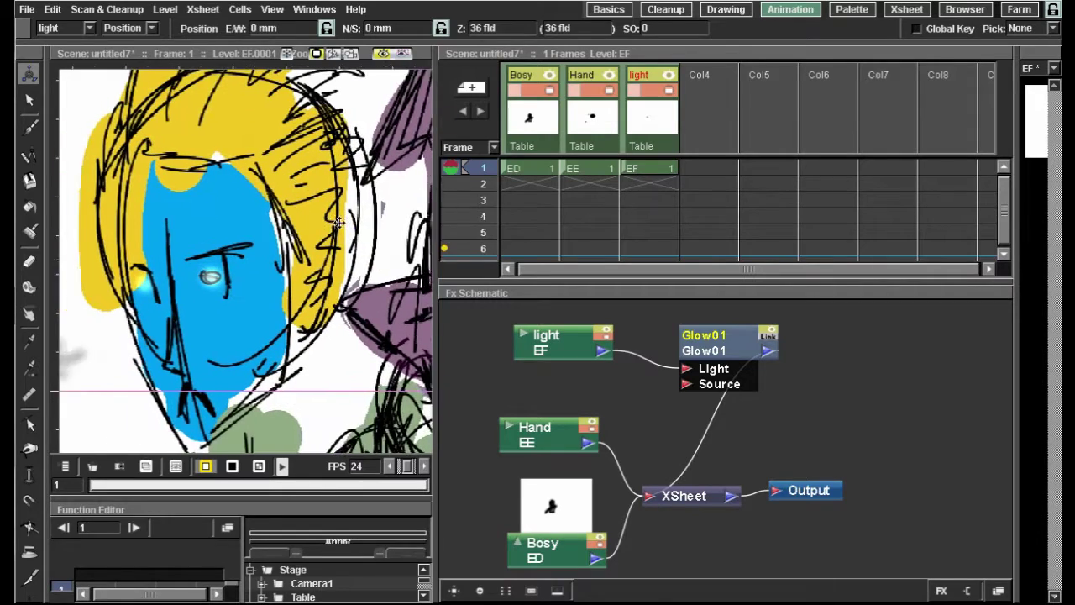
# Connect the light node's output to the Glow effect's Source input as well and check the eyes in the preview
pyautogui.scroll(1, 332, 241)
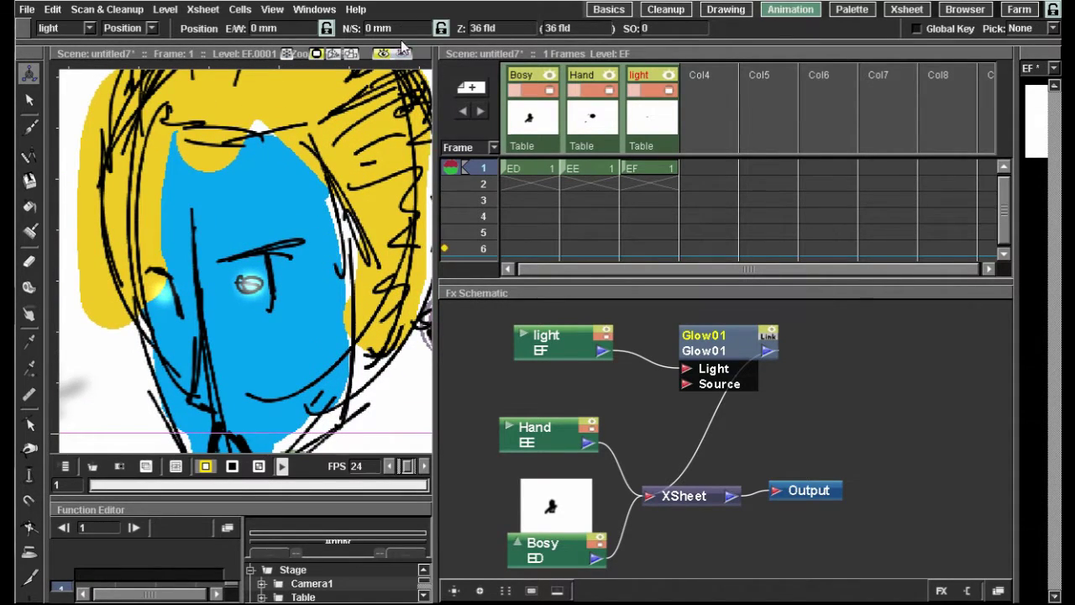
pyautogui.click(607, 353)
pyautogui.moveTo(674, 381); pyautogui.dragTo(682, 386)
pyautogui.scroll(2, 232, 275)
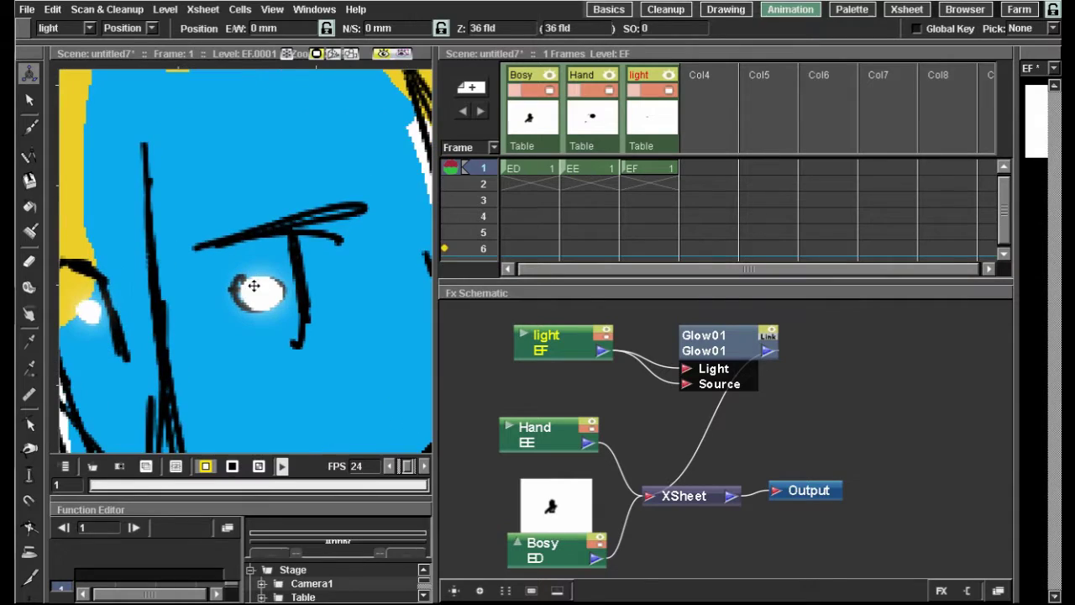
pyautogui.scroll(-1, 638, 325)
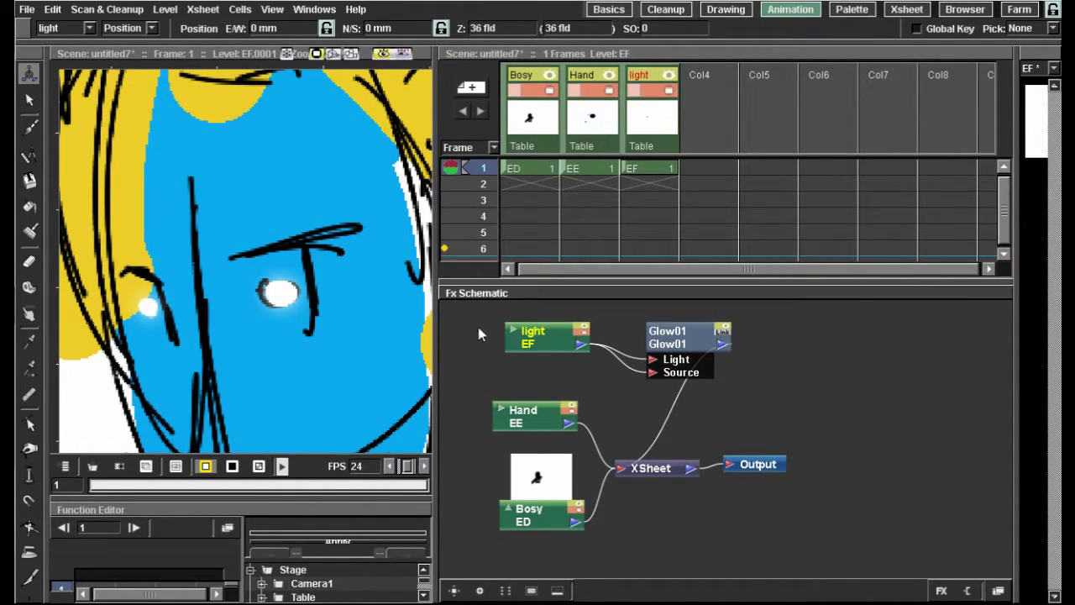
# Open the Glow effect's settings and set its blur to 9 mm
pyautogui.click(675, 344)
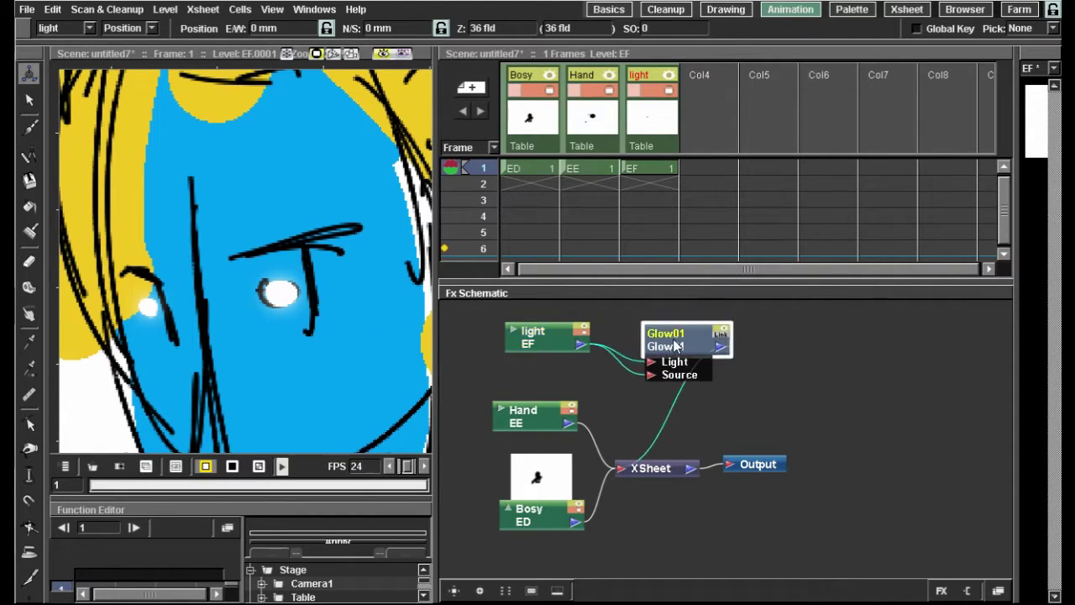
pyautogui.doubleClick(677, 343)
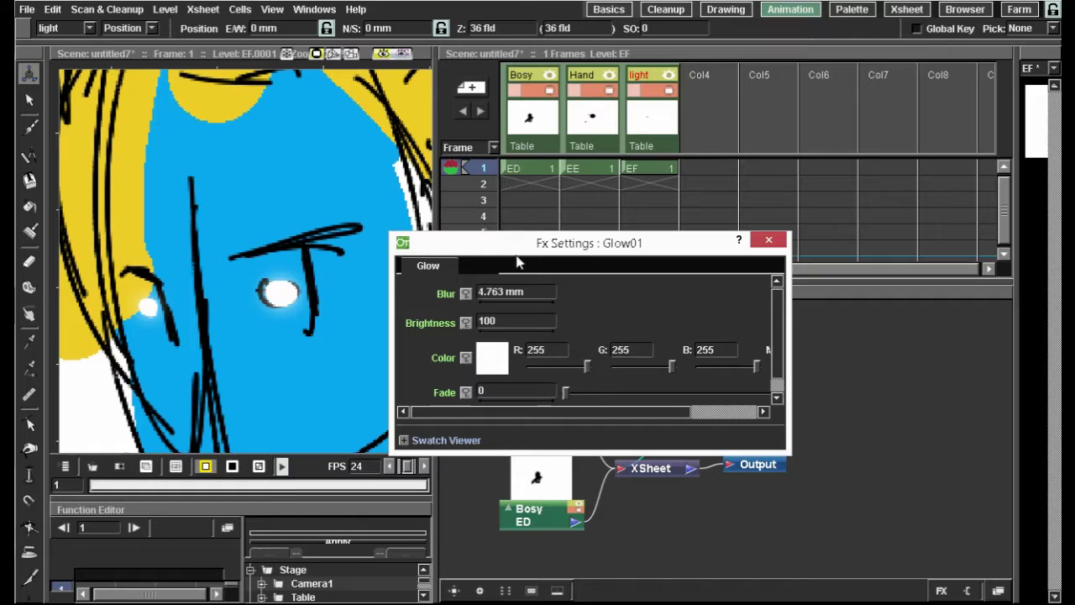
pyautogui.click(491, 292)
pyautogui.moveTo(511, 302); pyautogui.dragTo(466, 297)
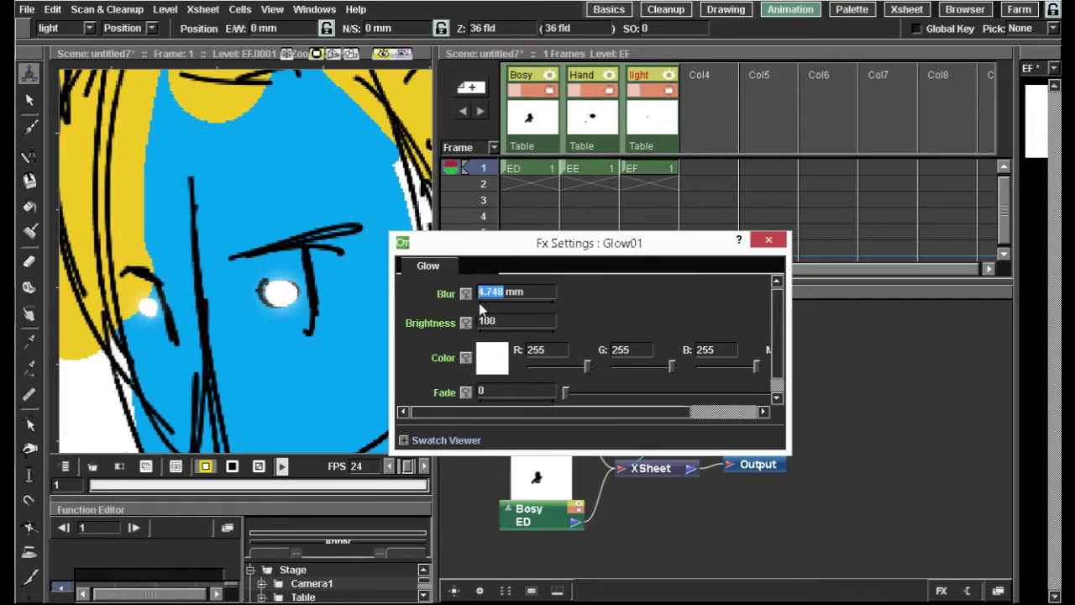
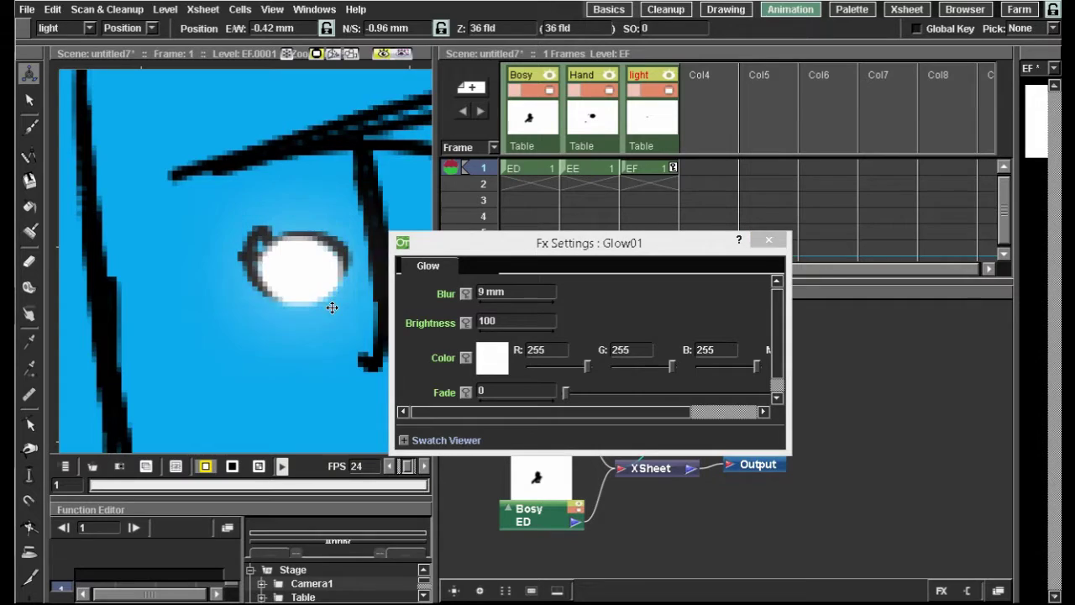
pyautogui.scroll(-2, 342, 300)
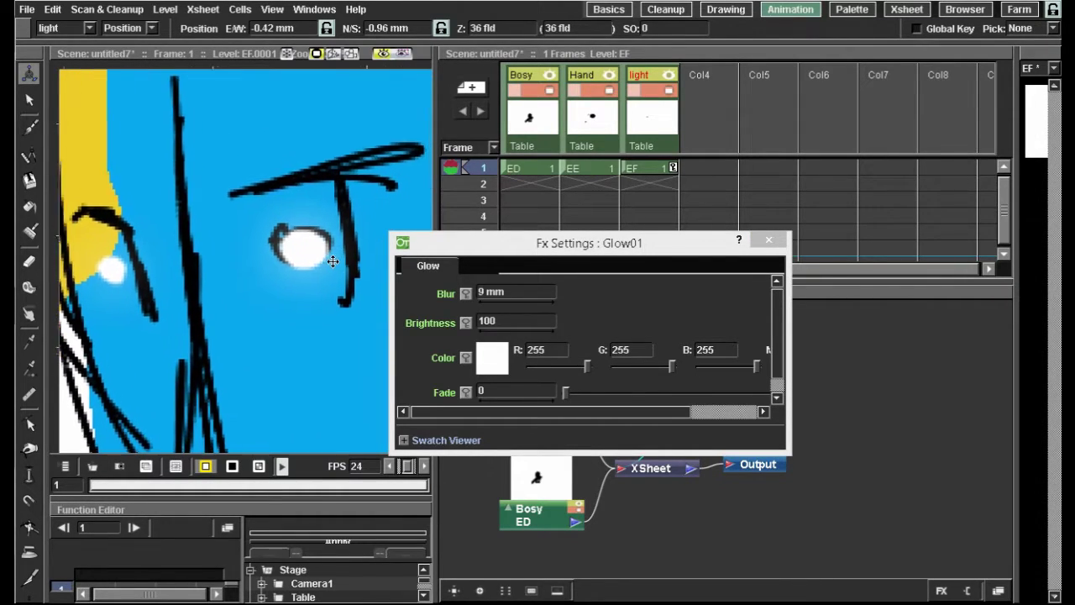
# Try a higher fade on the Glow effect and set it back to 0
pyautogui.click(503, 390)
pyautogui.moveTo(565, 395); pyautogui.dragTo(612, 394)
pyautogui.moveTo(361, 340); pyautogui.dragTo(383, 266)
pyautogui.moveTo(615, 398); pyautogui.dragTo(515, 384)
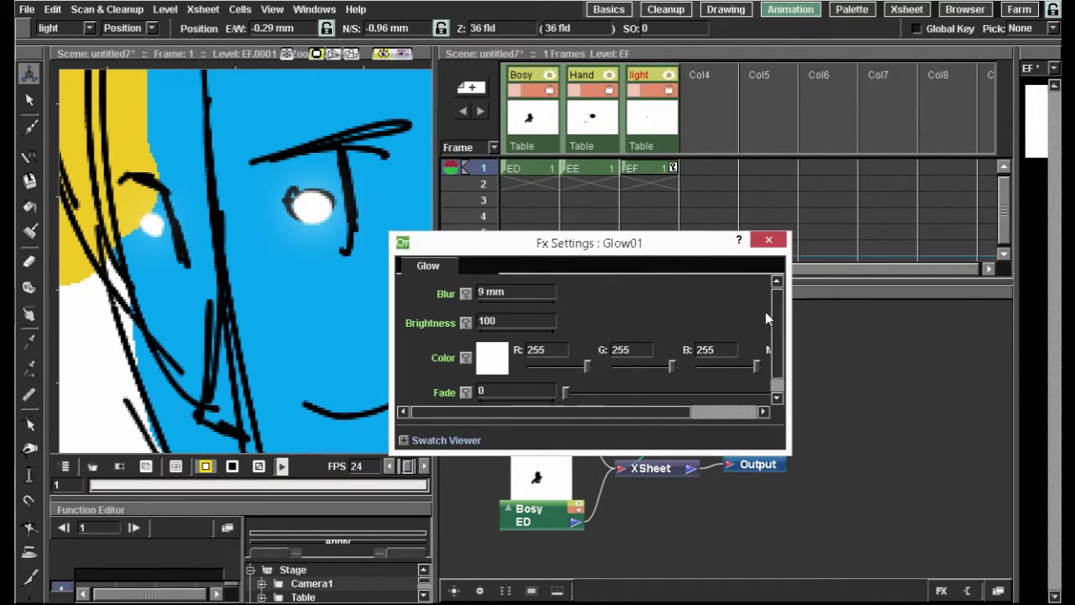
pyautogui.scroll(-1, 782, 354)
pyautogui.scroll(1, 787, 313)
# Set the Glow color to red (R 247, G 0, B 0), inspect the eyes up close and close the effect settings
pyautogui.click(502, 363)
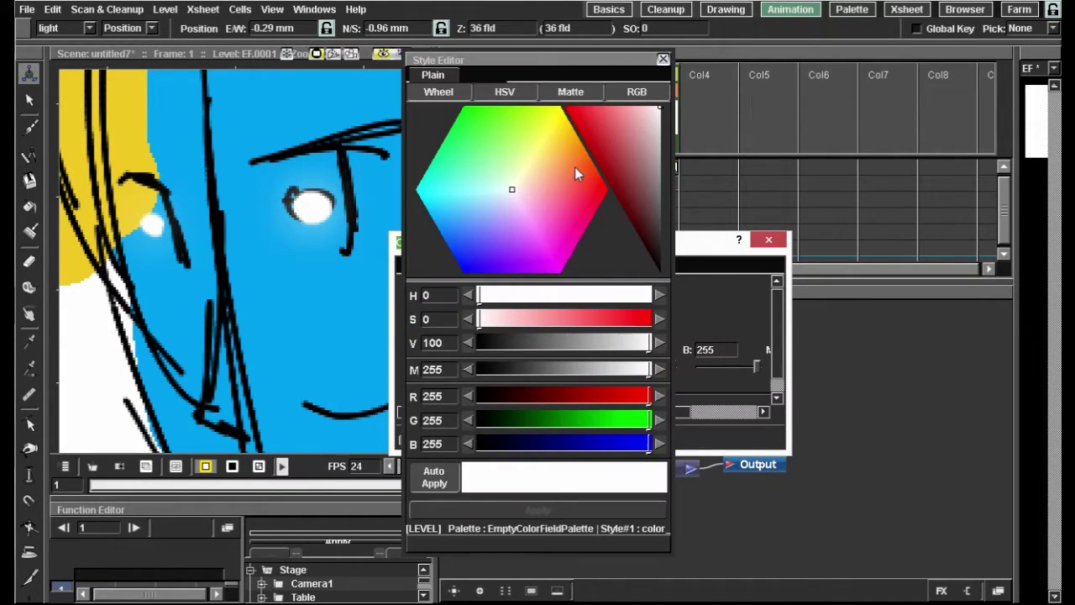
pyautogui.click(582, 124)
pyautogui.click(566, 109)
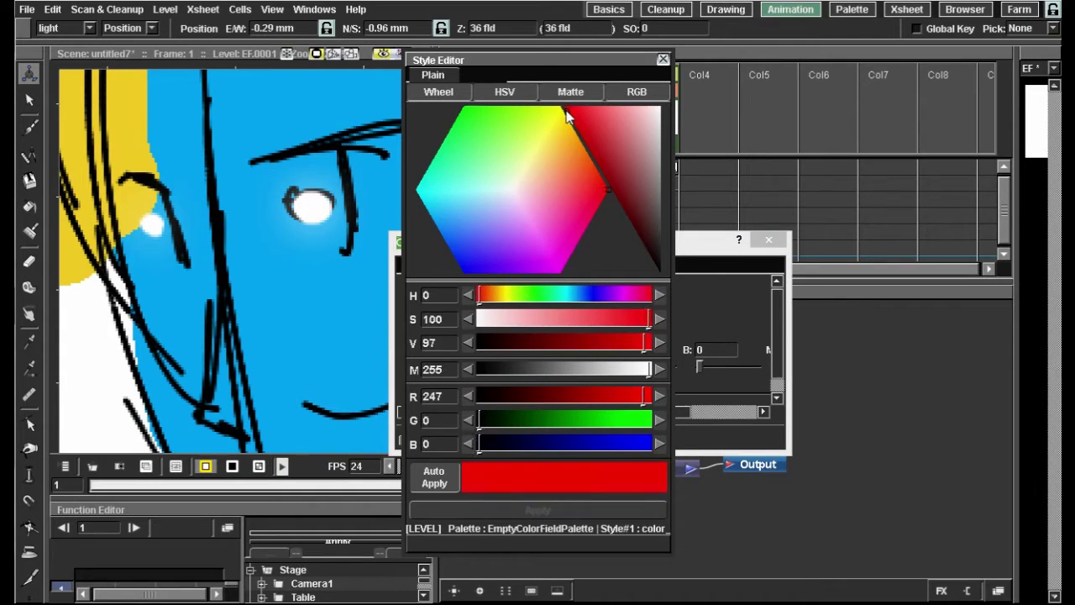
pyautogui.click(662, 60)
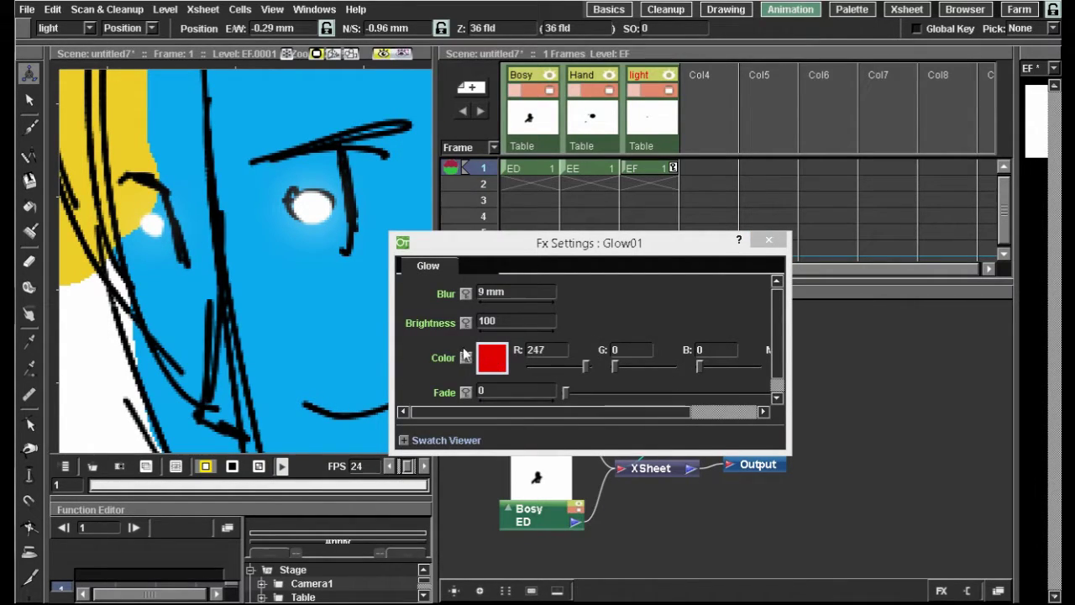
pyautogui.moveTo(324, 320)
pyautogui.mouseDown()
pyautogui.moveTo(362, 286)
pyautogui.moveTo(323, 314)
pyautogui.moveTo(337, 359)
pyautogui.mouseUp()
pyautogui.scroll(4, 324, 290)
pyautogui.scroll(2, 323, 278)
pyautogui.scroll(-5, 330, 279)
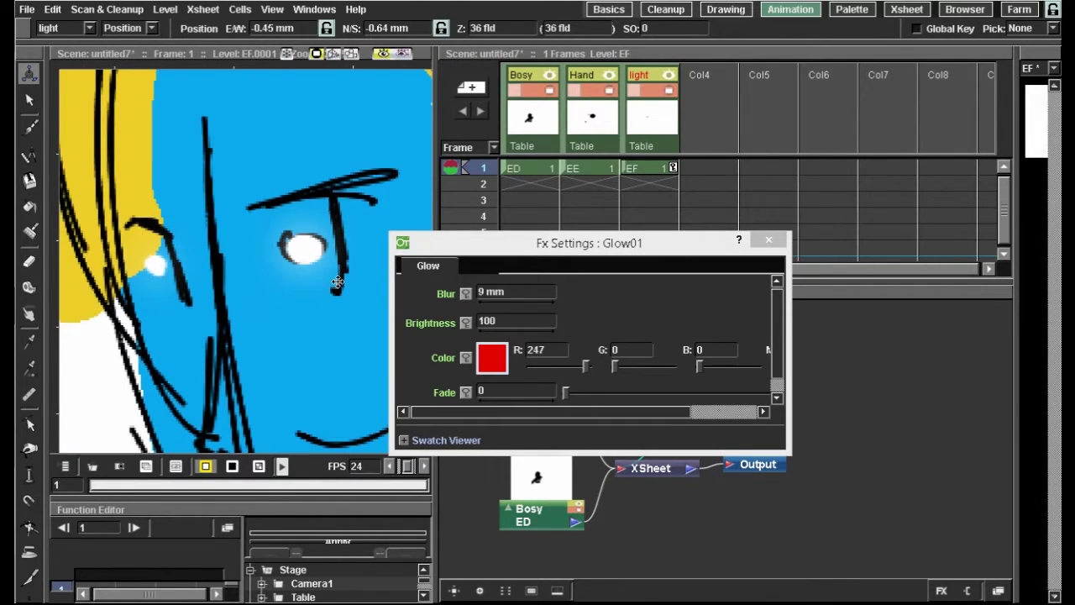
pyautogui.scroll(-4, 336, 284)
pyautogui.click(768, 241)
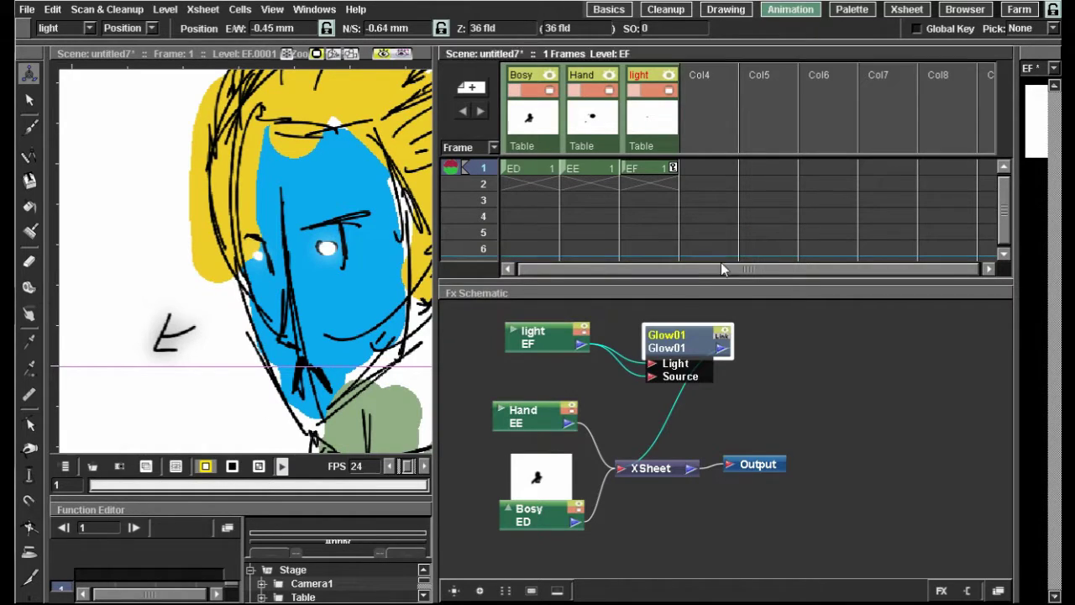
# Delete the Glow effect node from the light column's schematic
pyautogui.moveTo(678, 335); pyautogui.dragTo(672, 330)
pyautogui.rightClick(672, 330)
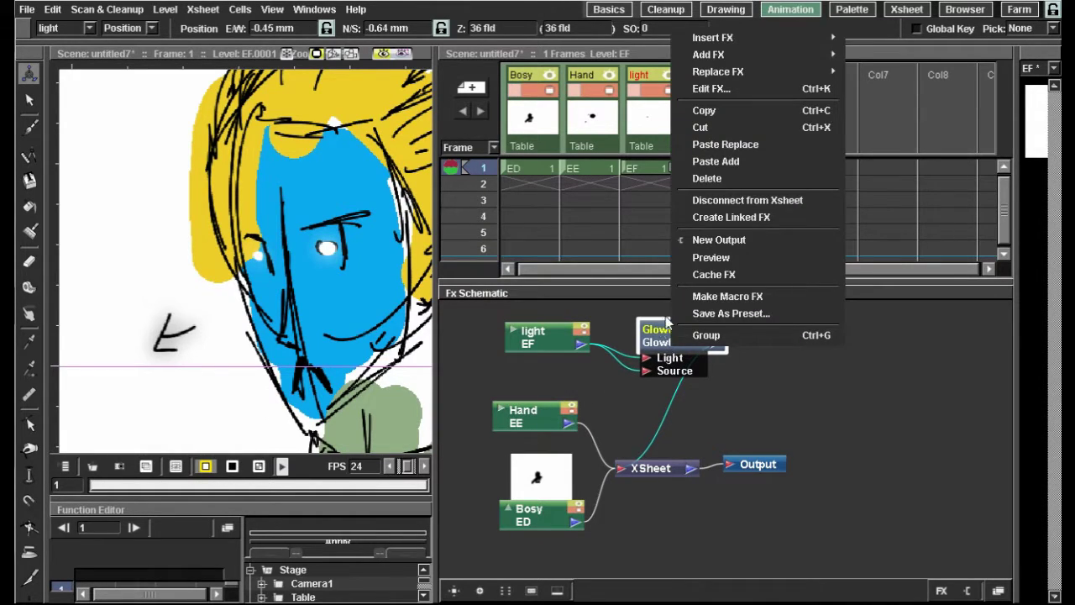
pyautogui.click(711, 178)
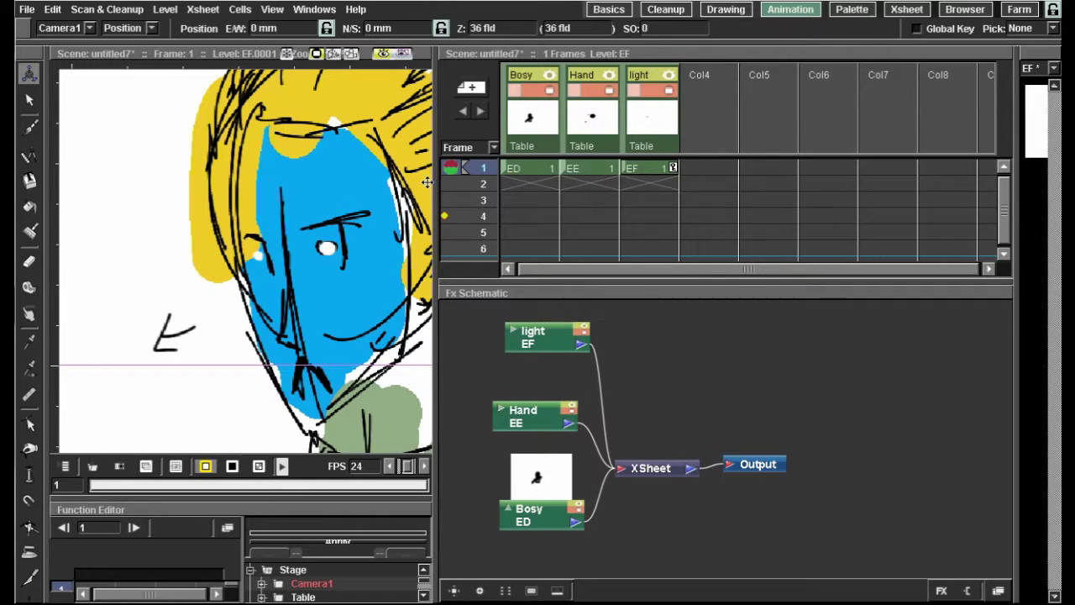
pyautogui.scroll(-3, 252, 277)
pyautogui.scroll(-2, 240, 249)
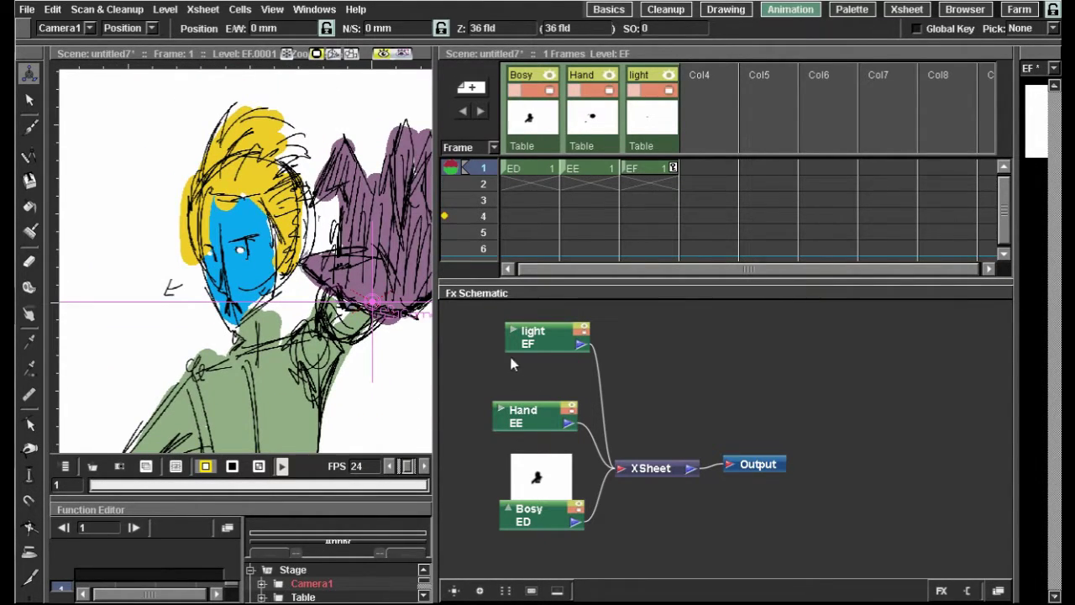
# Insert a Blur effect from the Blur category on the Bosy node
pyautogui.rightClick(544, 412)
pyautogui.rightClick(538, 514)
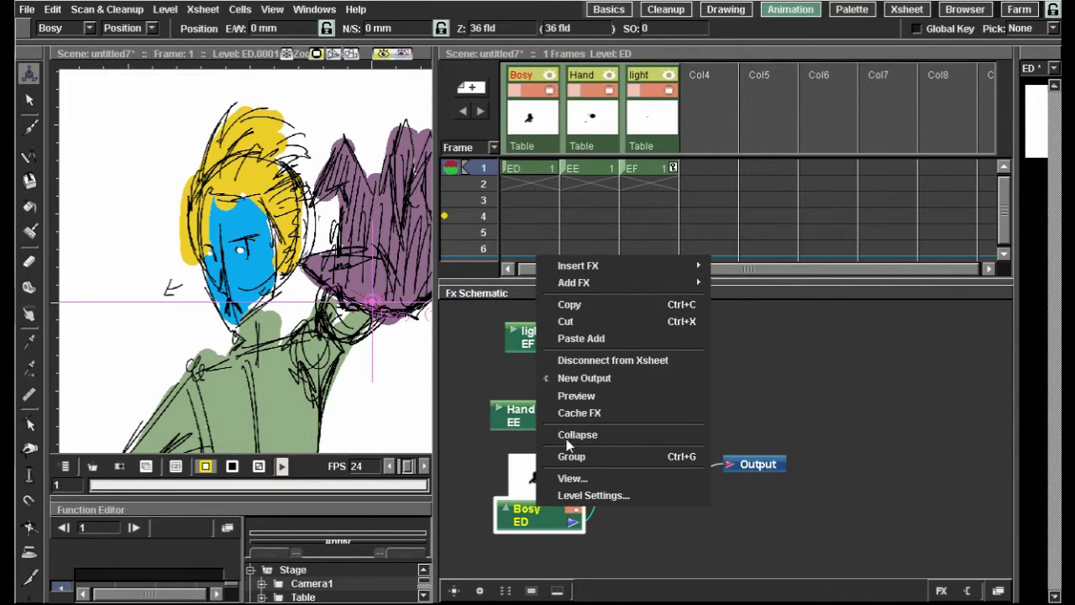
pyautogui.moveTo(646, 268)
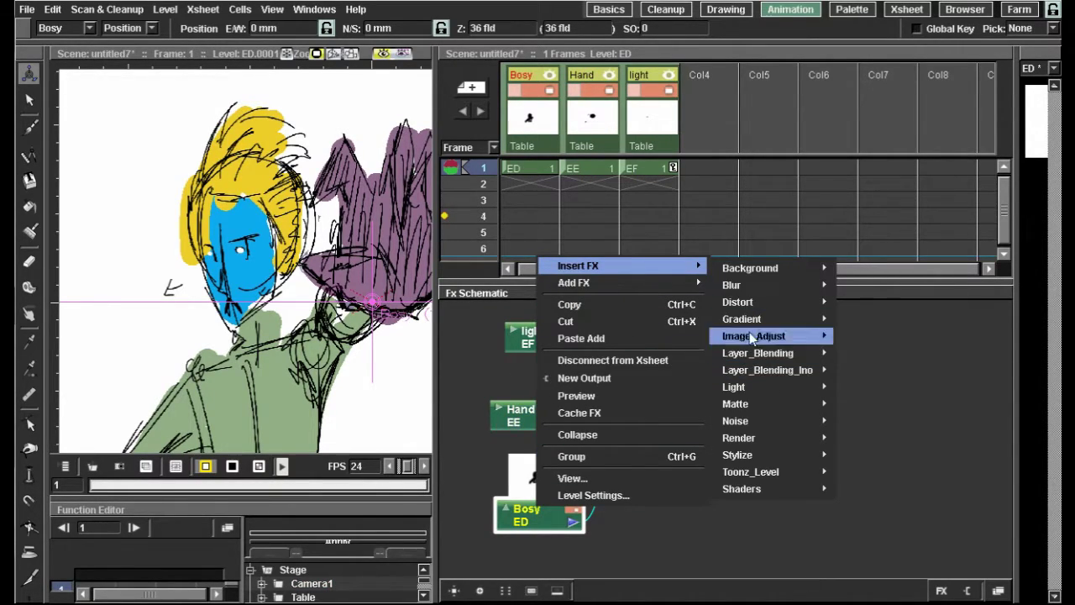
pyautogui.moveTo(756, 286)
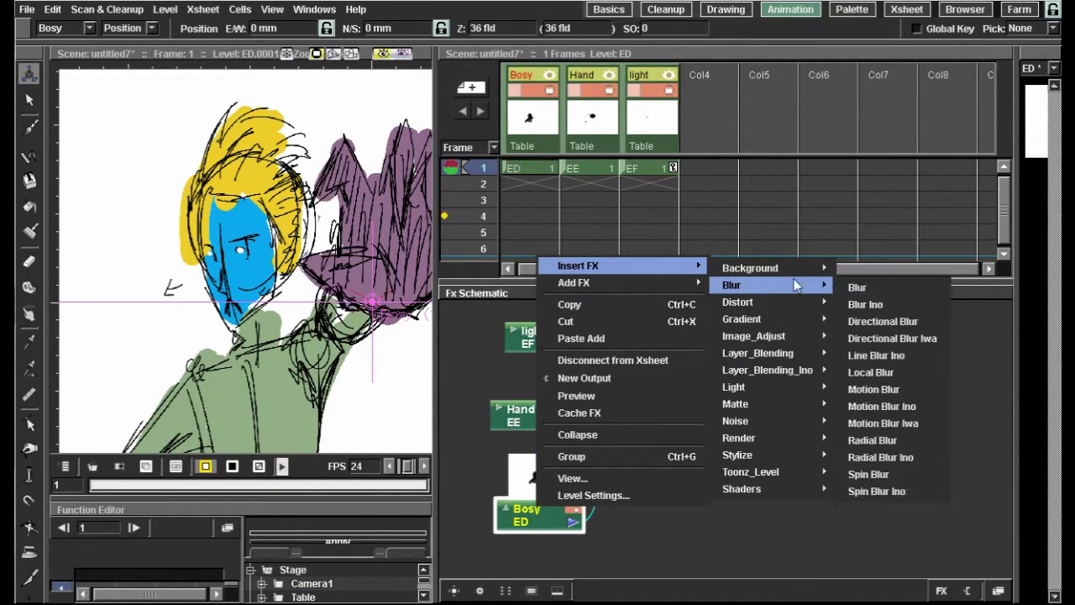
pyautogui.click(857, 288)
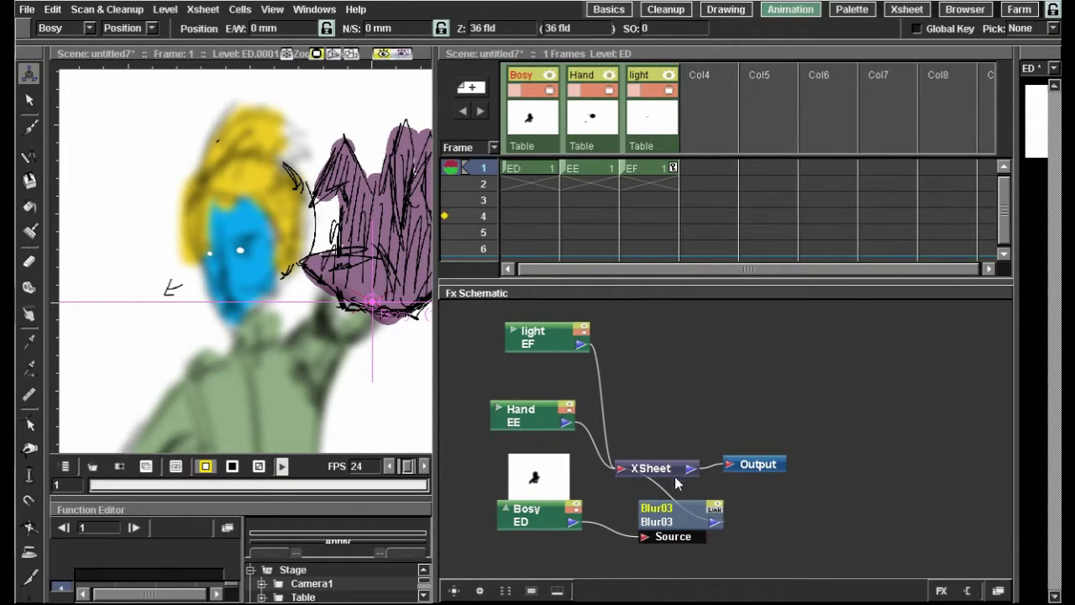
# Set the Blur effect's value on the Bosy node to 4 mm and close its settings
pyautogui.doubleClick(662, 508)
pyautogui.click(663, 508)
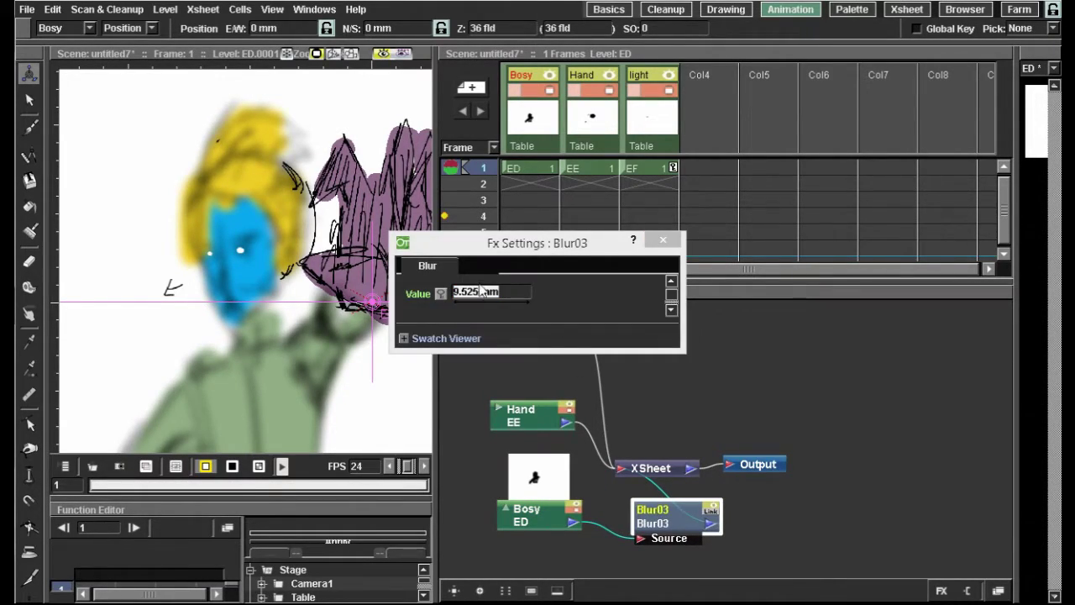
pyautogui.click(472, 290)
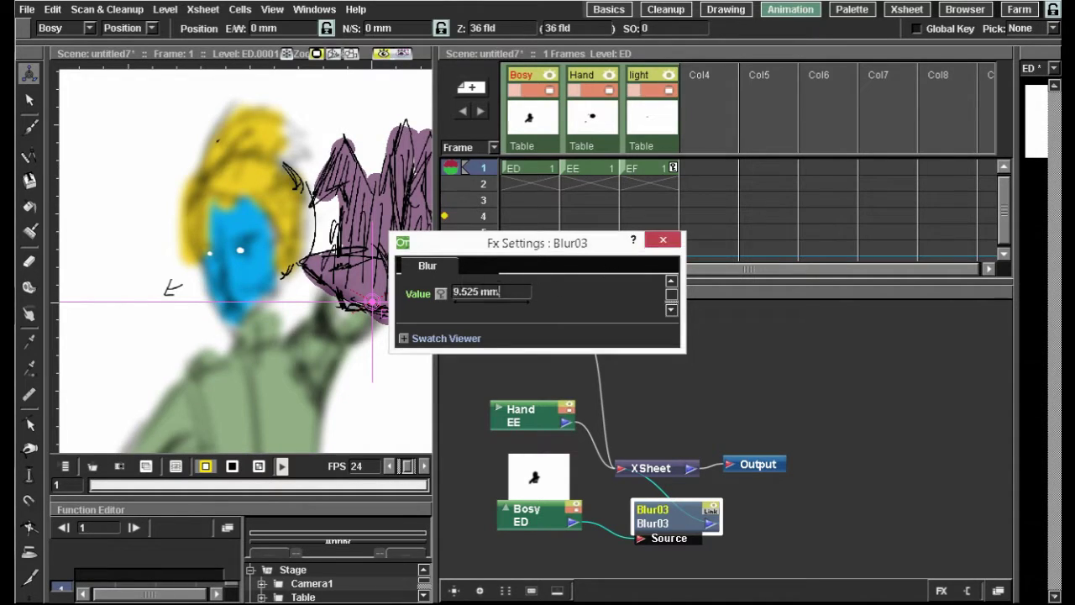
pyautogui.write('4')
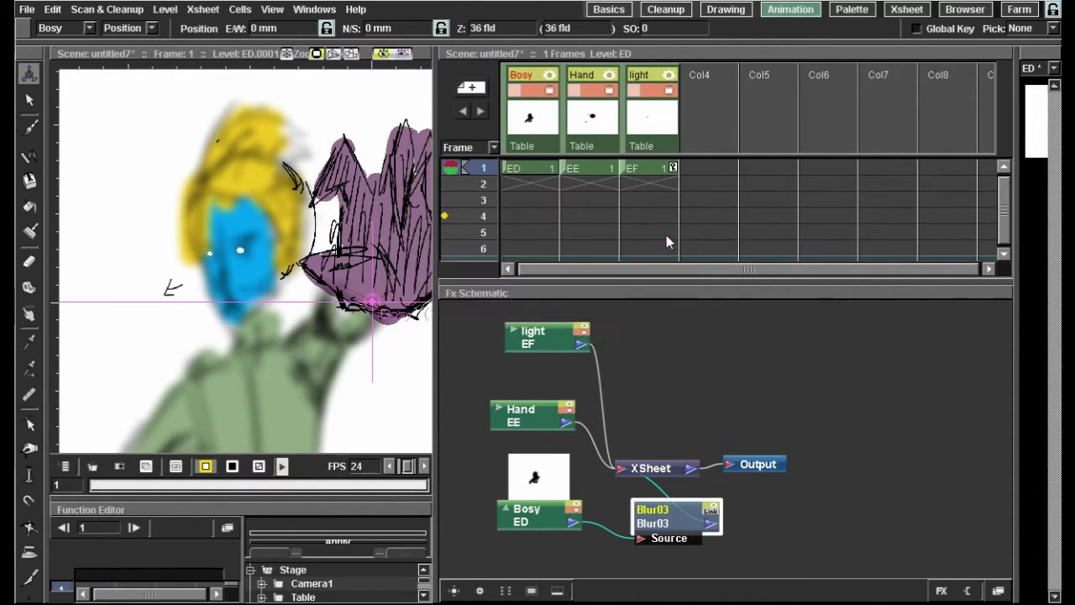
pyautogui.click(662, 240)
pyautogui.scroll(-3, 300, 221)
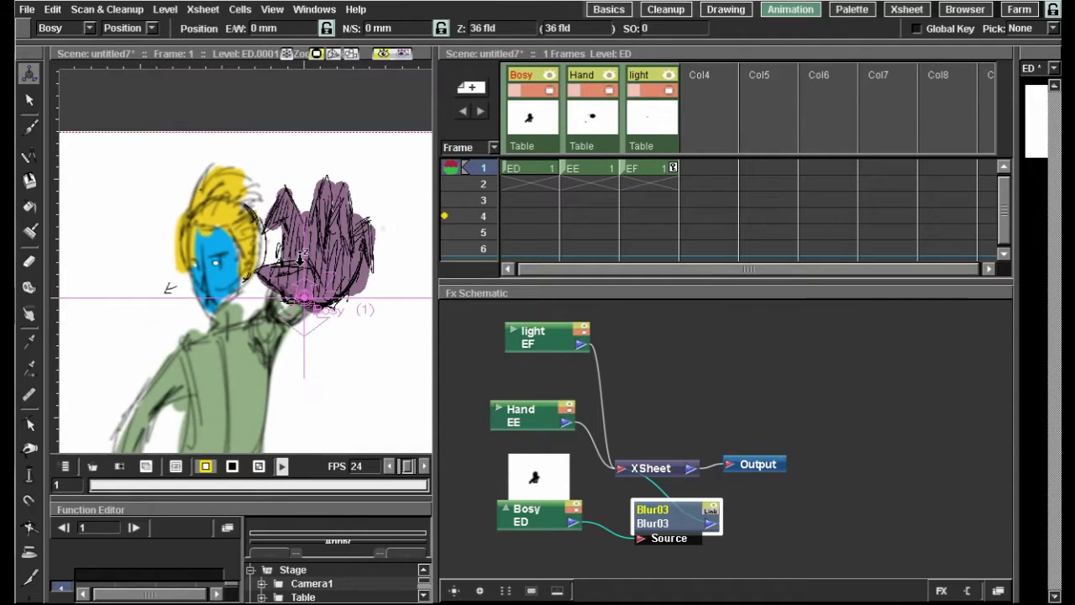